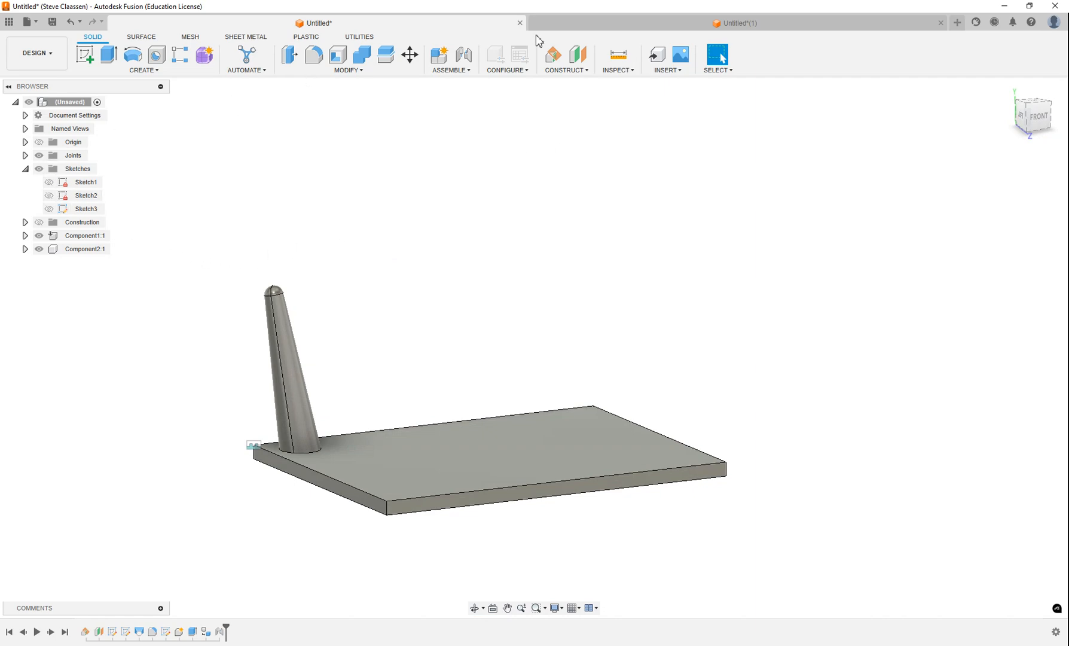
# Step: Switch to the Untitled(1) design tab, which shows only the flat rectangular plate
pyautogui.click(697, 25)
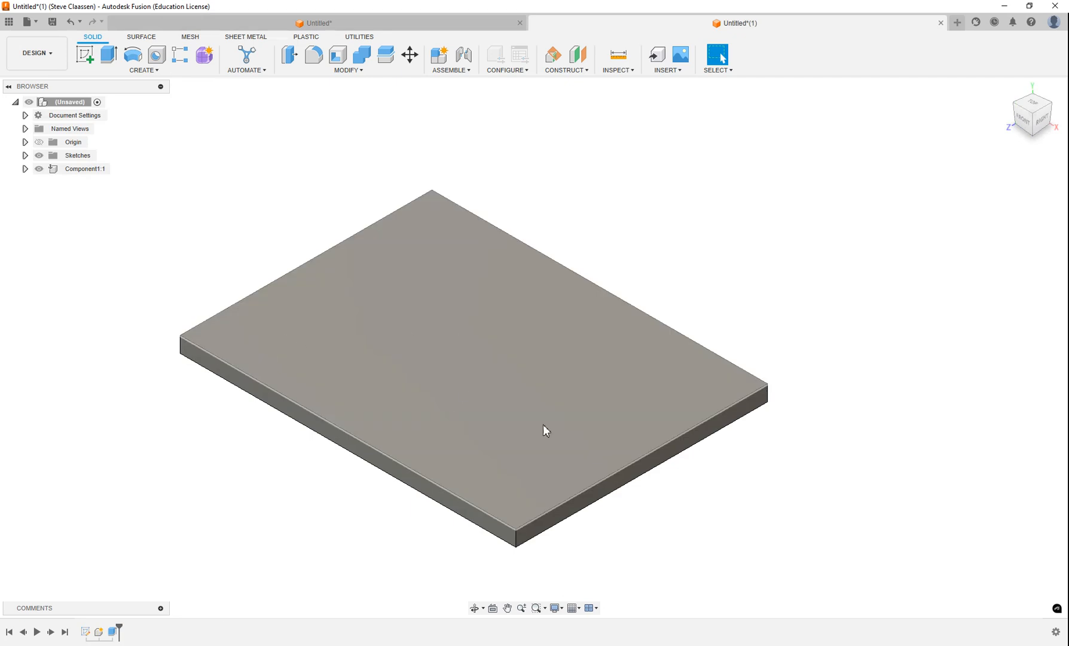
# Step: Hide the plate component and add a construction plane angled 10° about the Z axis
pyautogui.click(1007, 90)
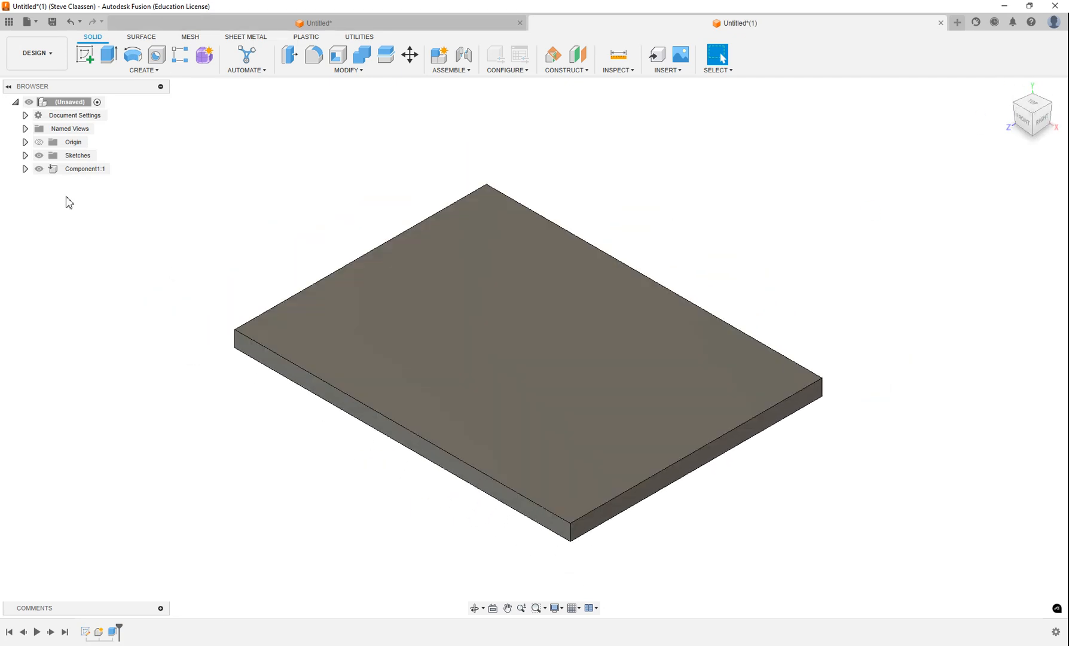
pyautogui.click(39, 169)
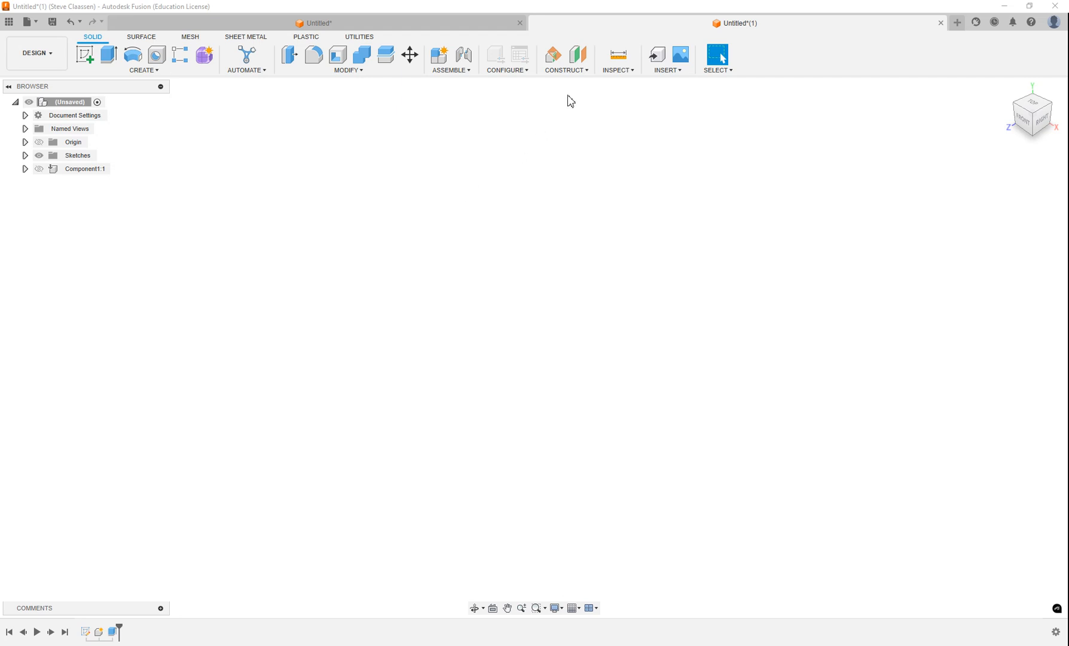
pyautogui.click(582, 72)
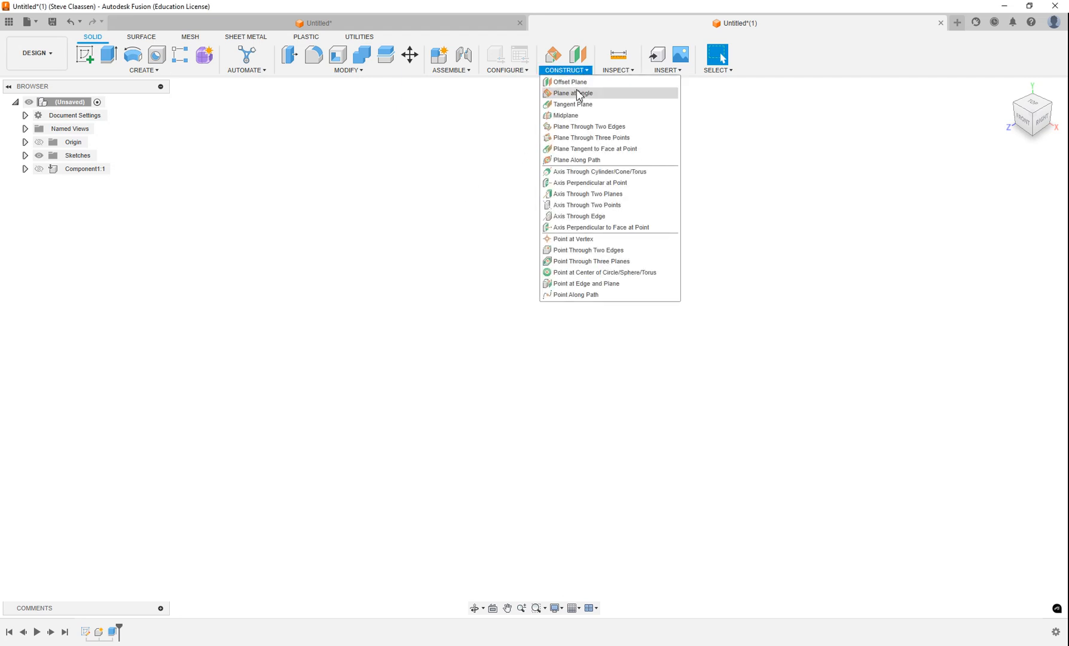
pyautogui.click(576, 95)
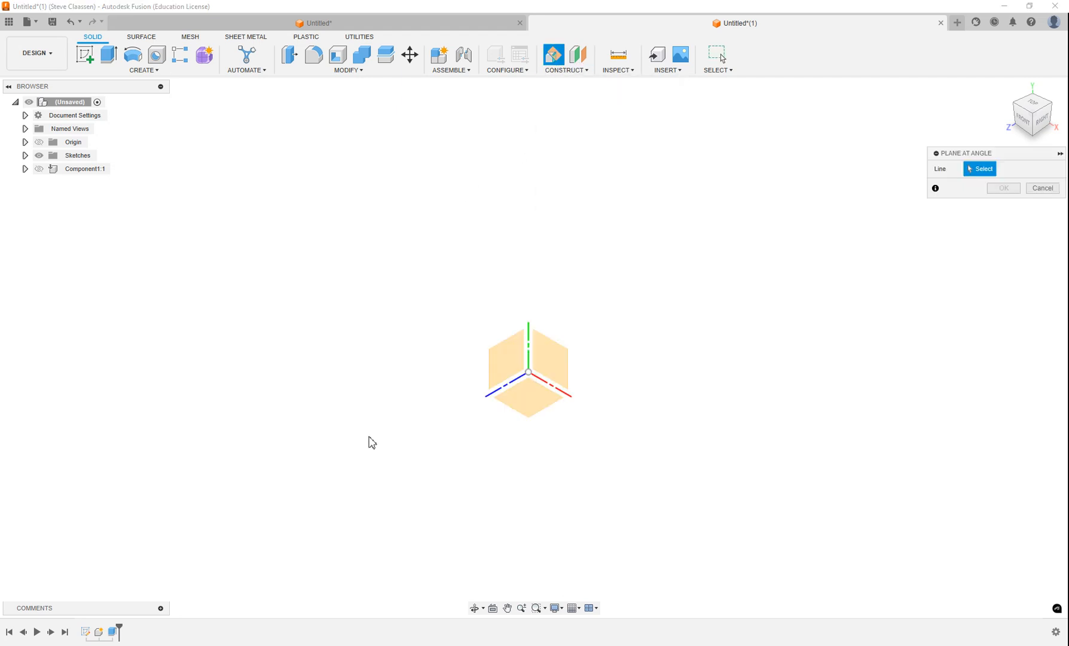
pyautogui.click(506, 392)
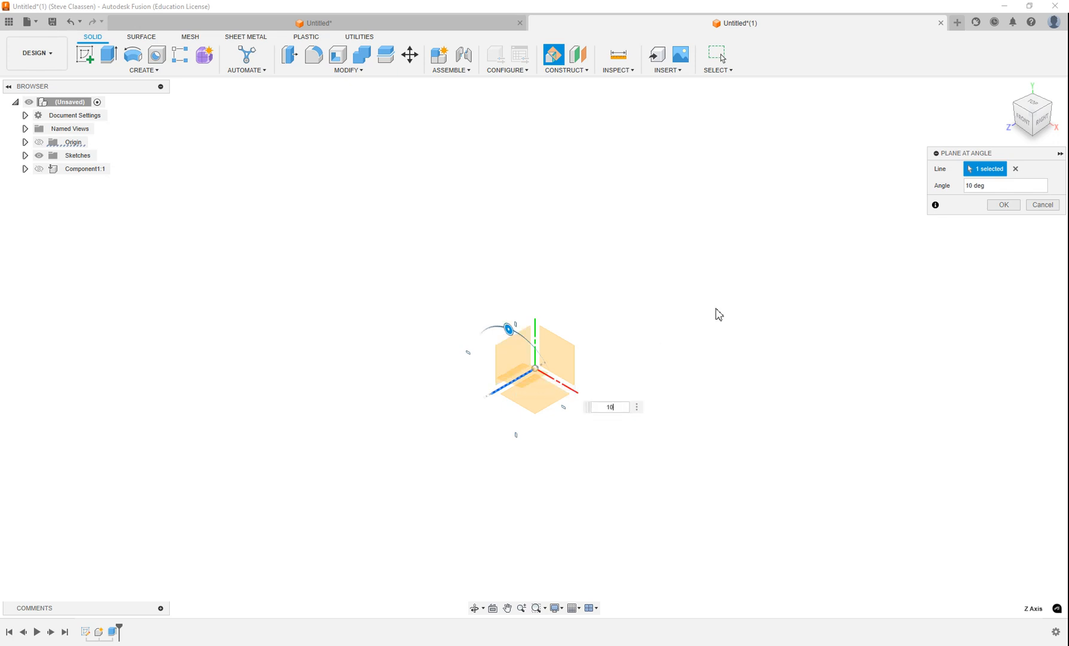
pyautogui.click(1002, 207)
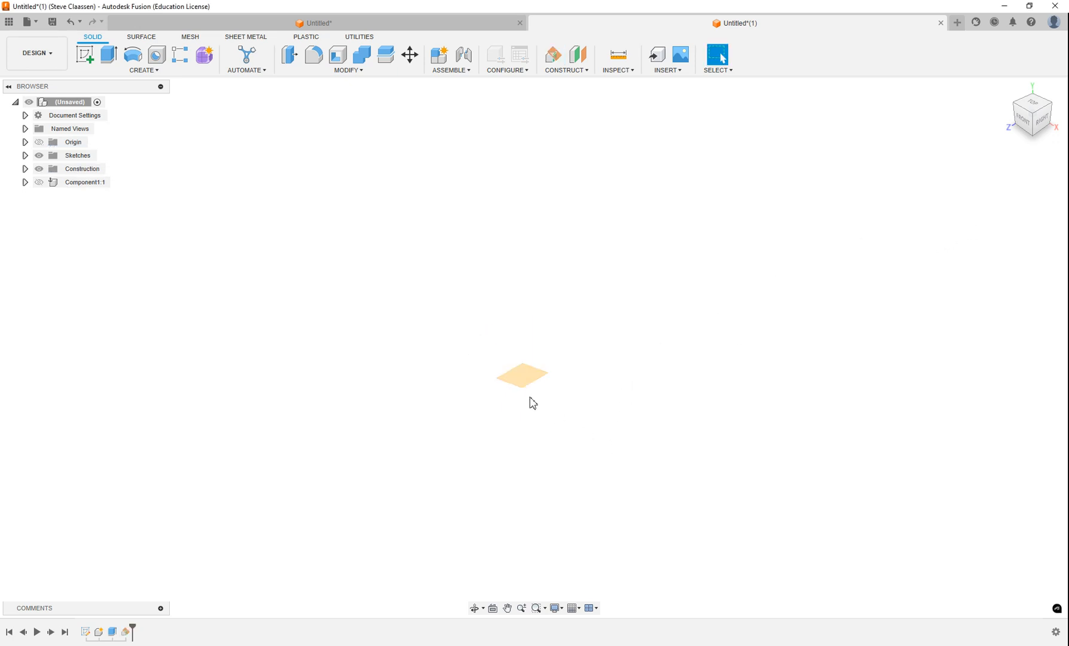
# Step: Add a construction plane offset 7.50 in above the XZ plane
pyautogui.click(565, 70)
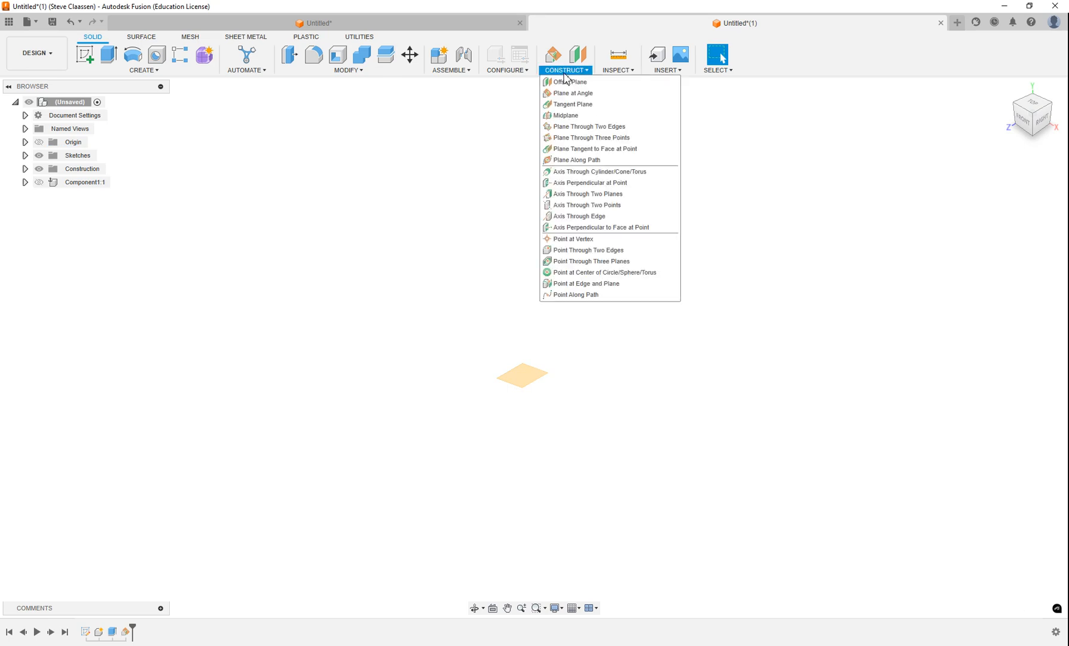
pyautogui.click(568, 83)
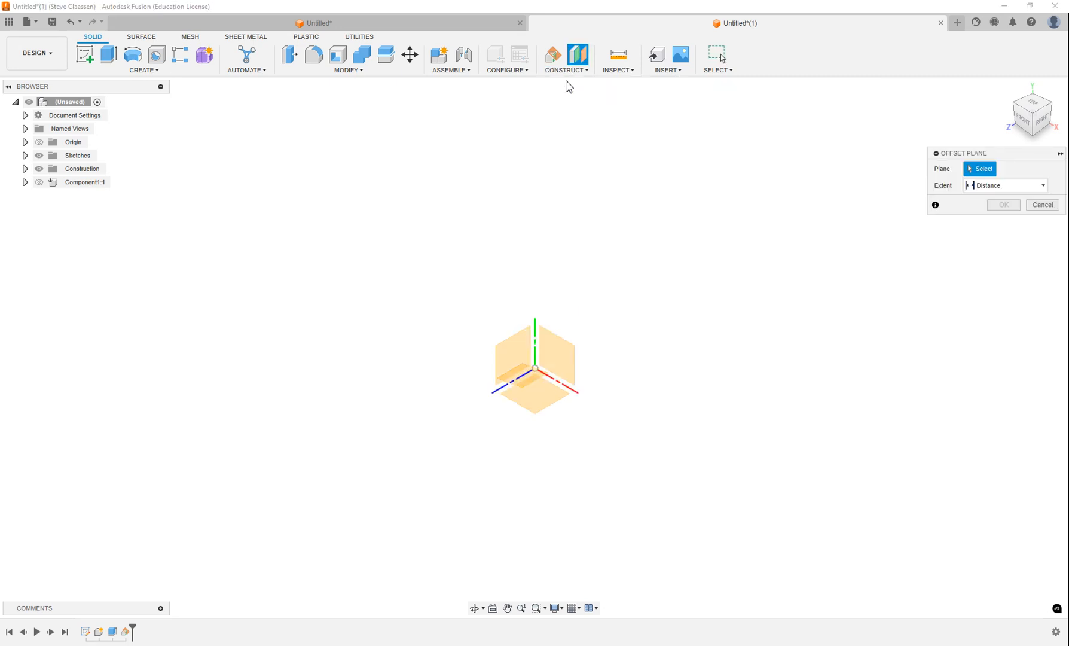
pyautogui.click(545, 399)
pyautogui.moveTo(538, 374); pyautogui.dragTo(545, 146)
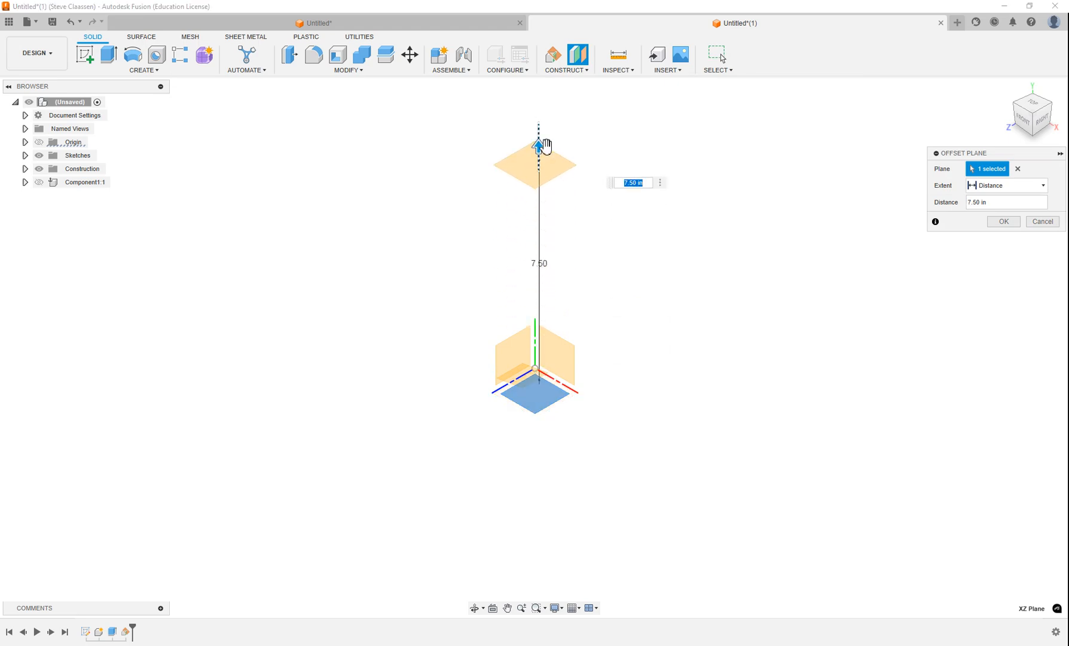
pyautogui.press('Return')
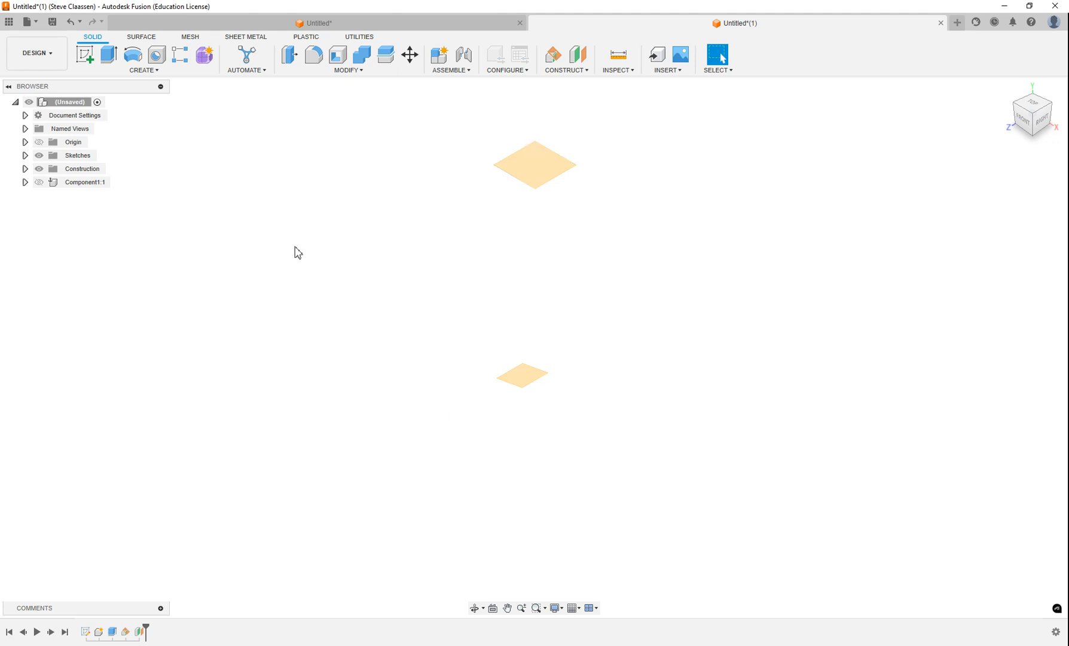
# Step: Sketch a 1.75 in diameter circle centred at the origin on the XY plane
pyautogui.click(83, 57)
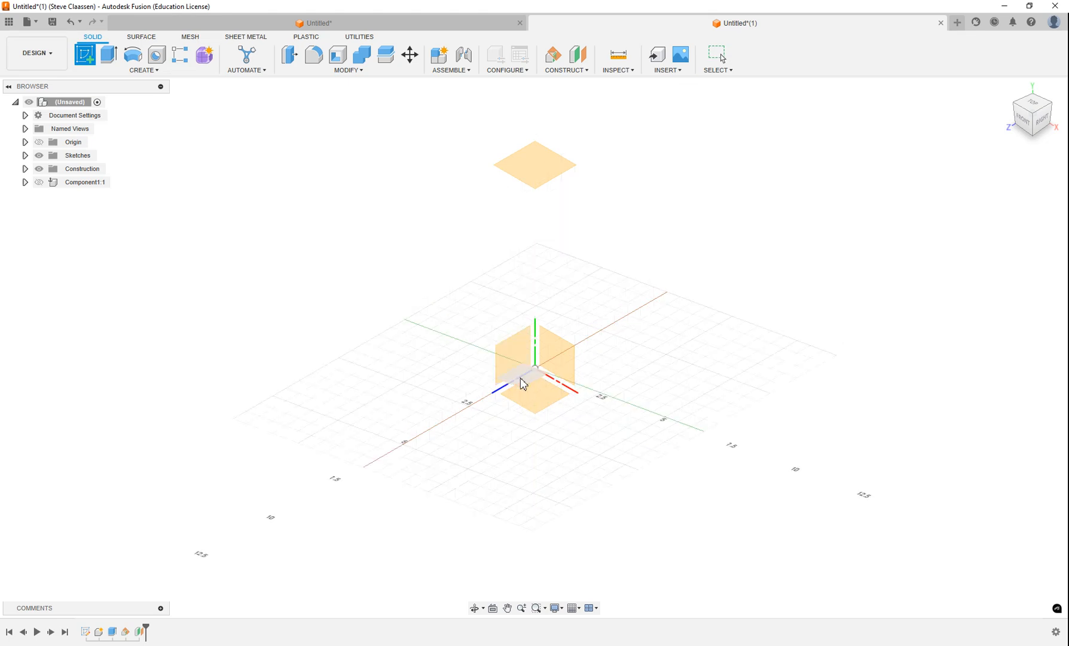
pyautogui.scroll(2, 550, 383)
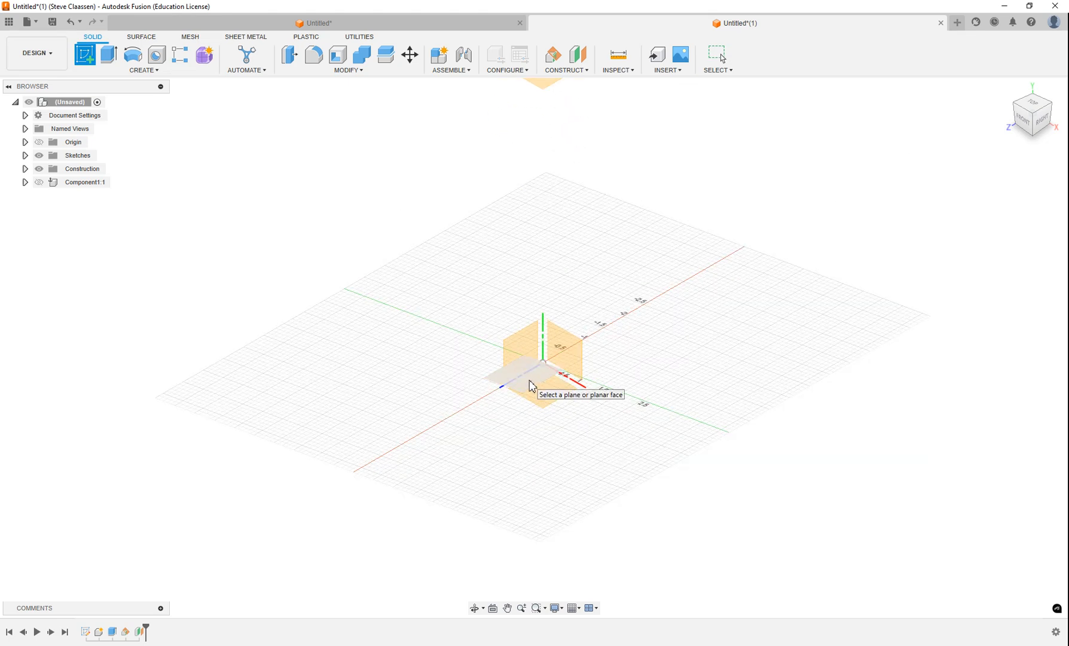
pyautogui.scroll(4, 529, 385)
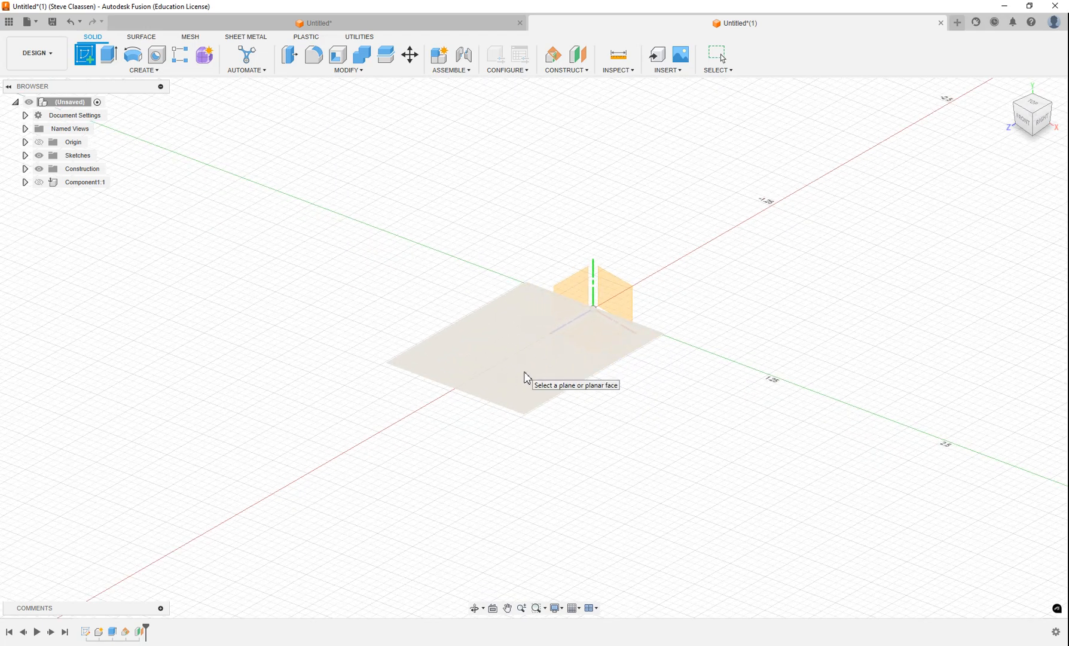
pyautogui.click(526, 377)
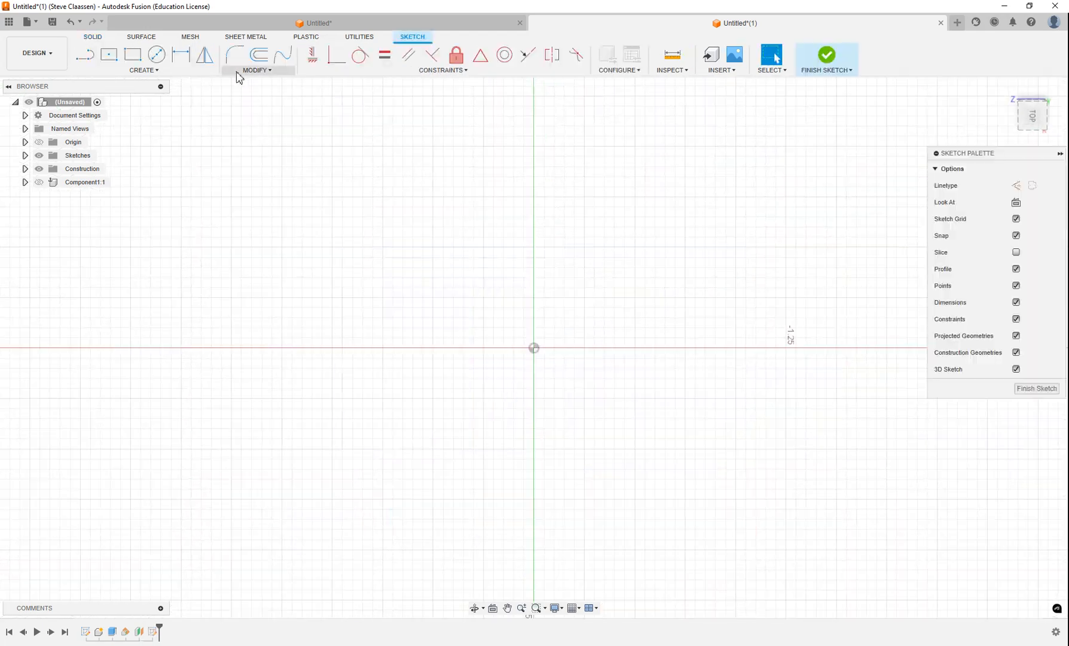
pyautogui.click(157, 55)
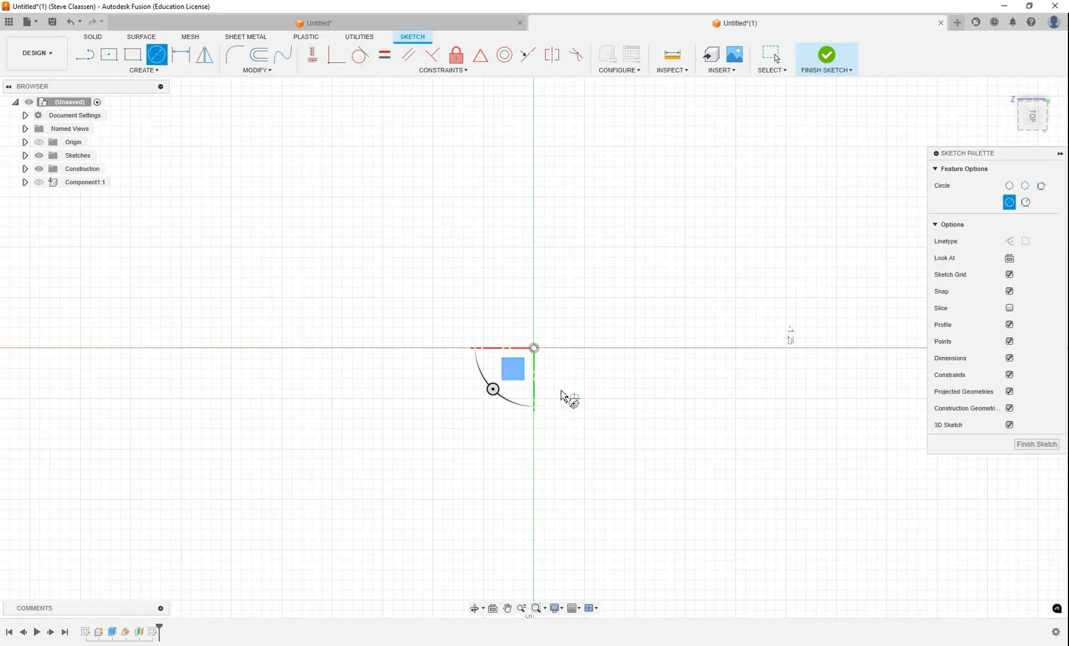
pyautogui.click(533, 348)
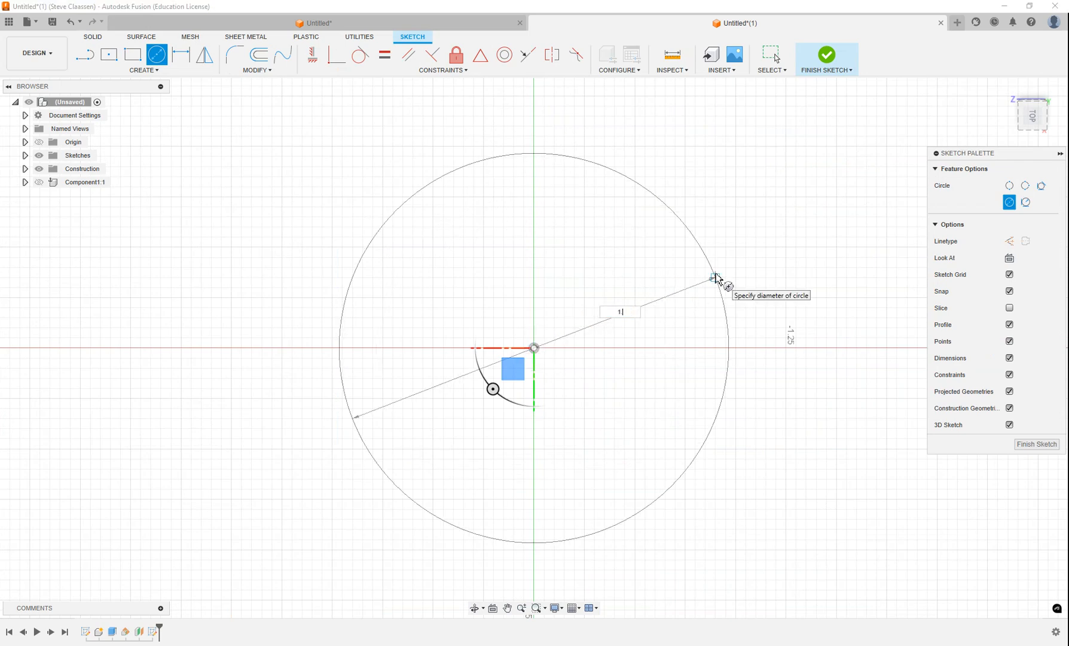
pyautogui.write('1')
pyautogui.press('Tab')
pyautogui.write('.75')
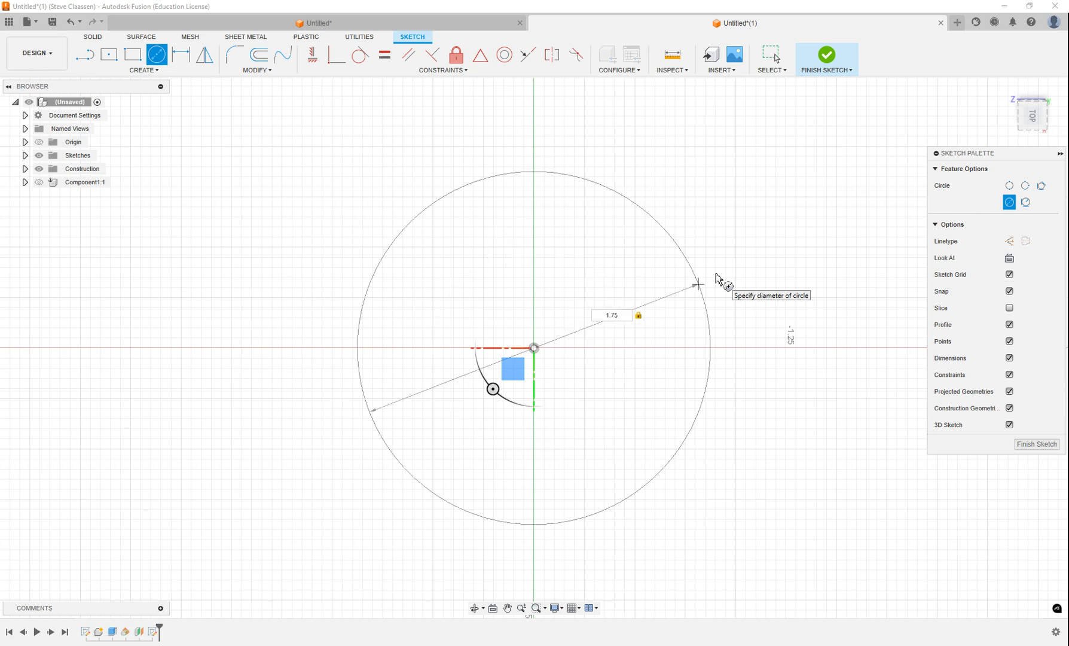
pyautogui.press('Return')
pyautogui.press('Escape')
pyautogui.scroll(-1, 719, 280)
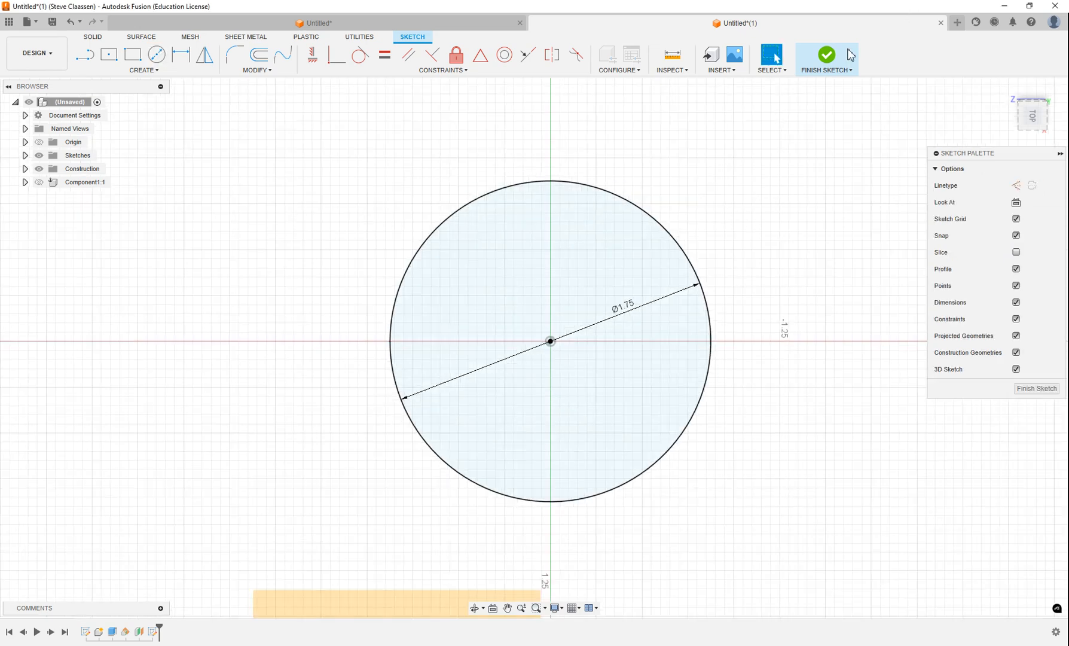
pyautogui.click(826, 54)
# Step: On the raised offset plane, sketch a 0.75 in diameter circle centred at the origin
pyautogui.scroll(-3, 465, 304)
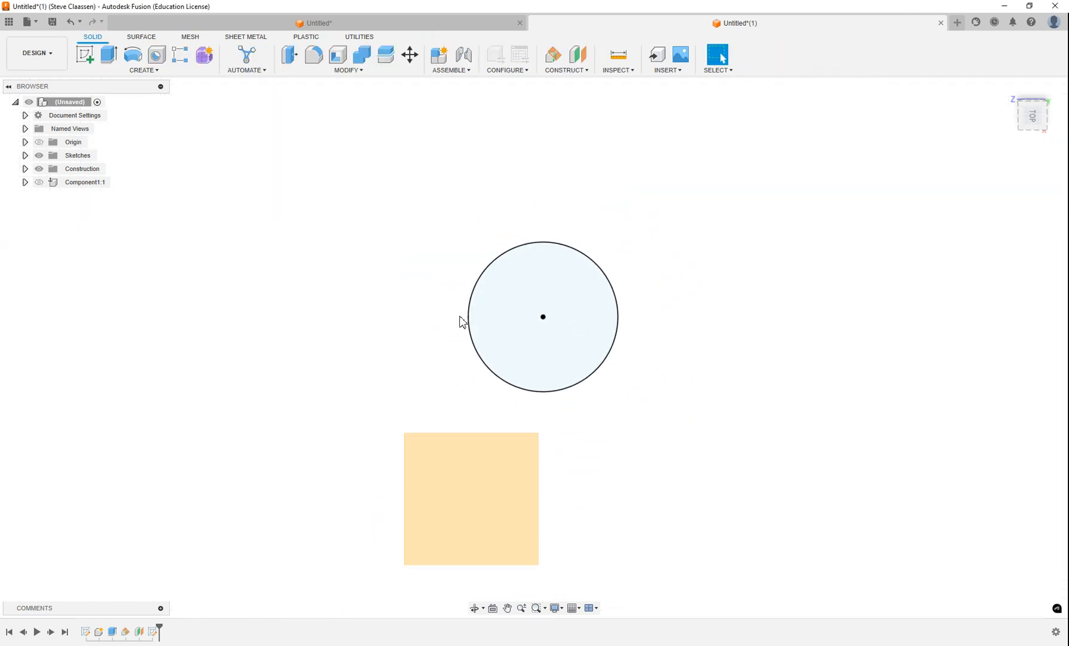
pyautogui.scroll(-2, 462, 322)
pyautogui.keyDown('shift'); pyautogui.moveTo(491, 398); pyautogui.dragTo(492, 373, button='middle'); pyautogui.keyUp('shift')
pyautogui.scroll(-2, 494, 369)
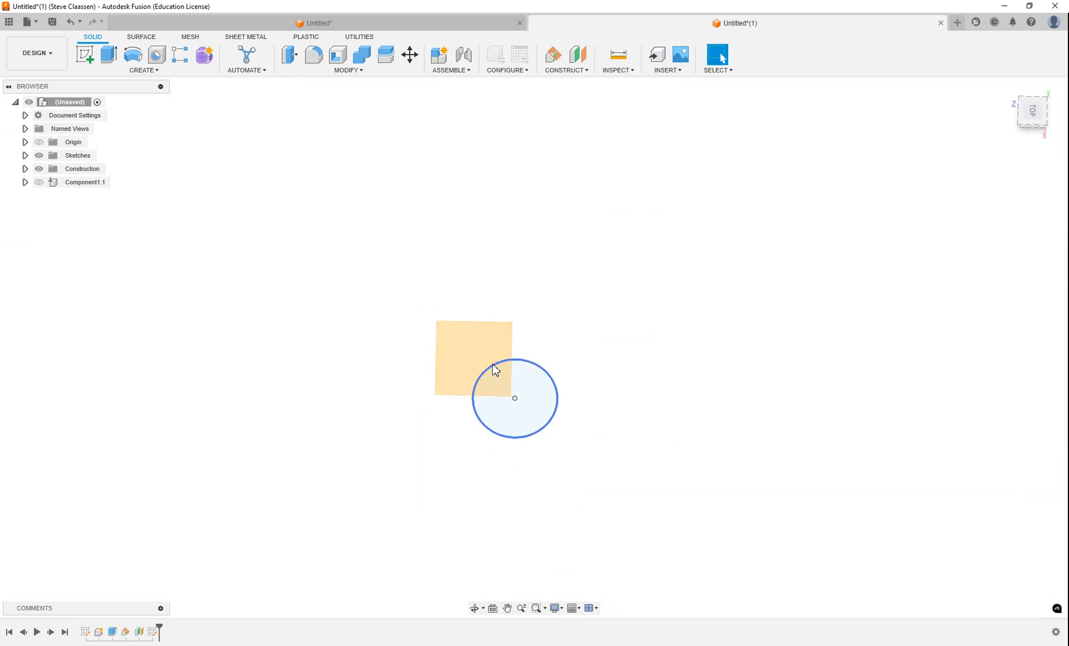
pyautogui.click(1008, 91)
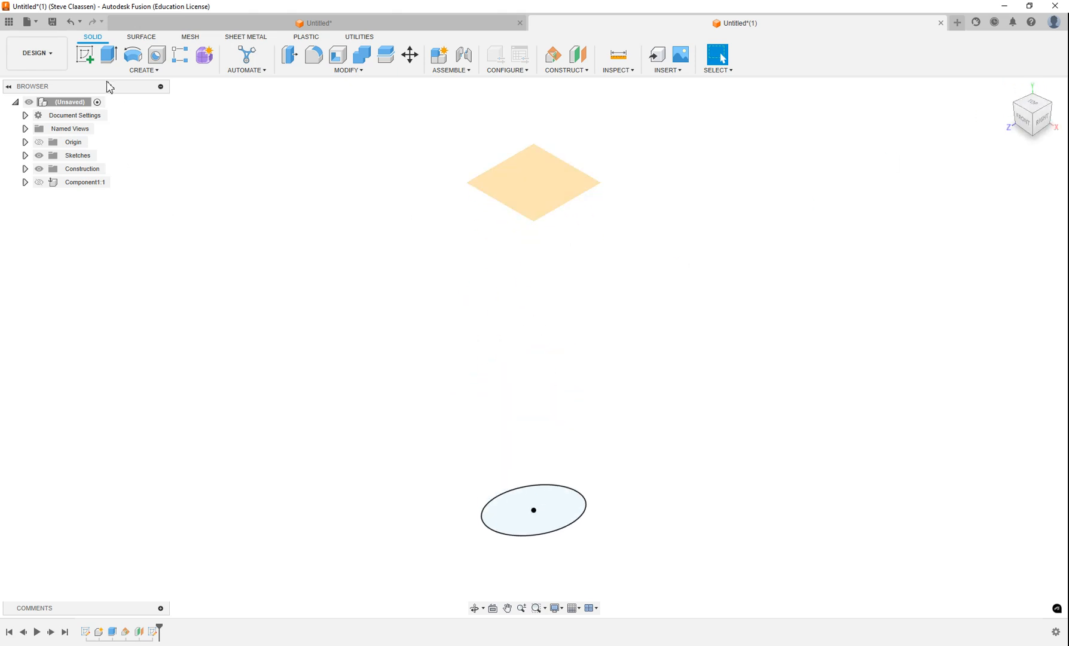
pyautogui.click(86, 55)
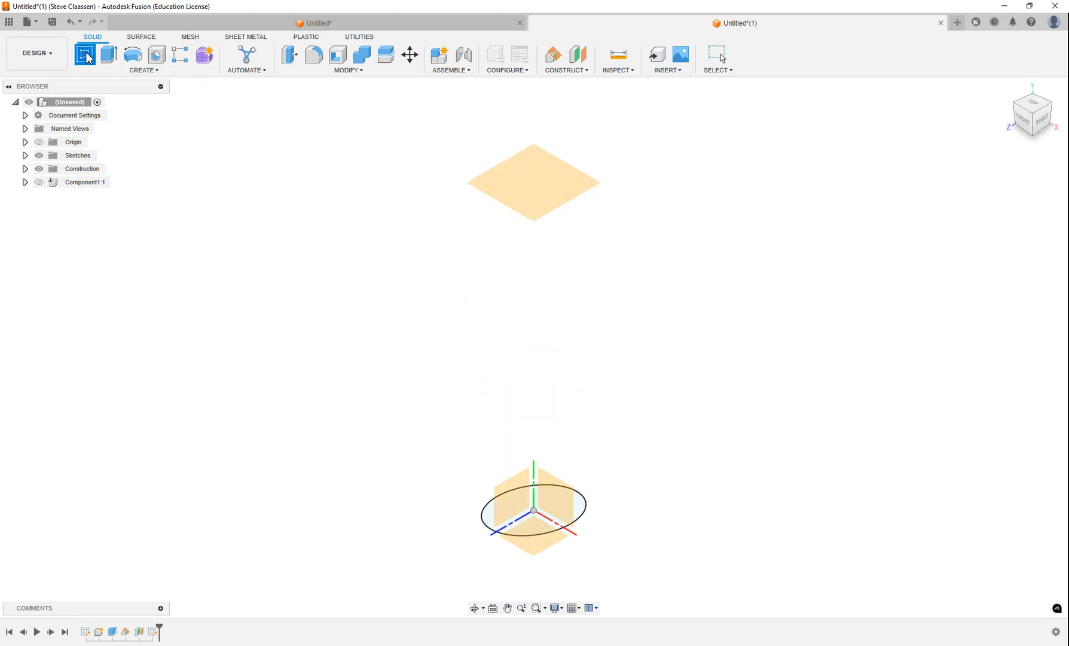
pyautogui.click(536, 190)
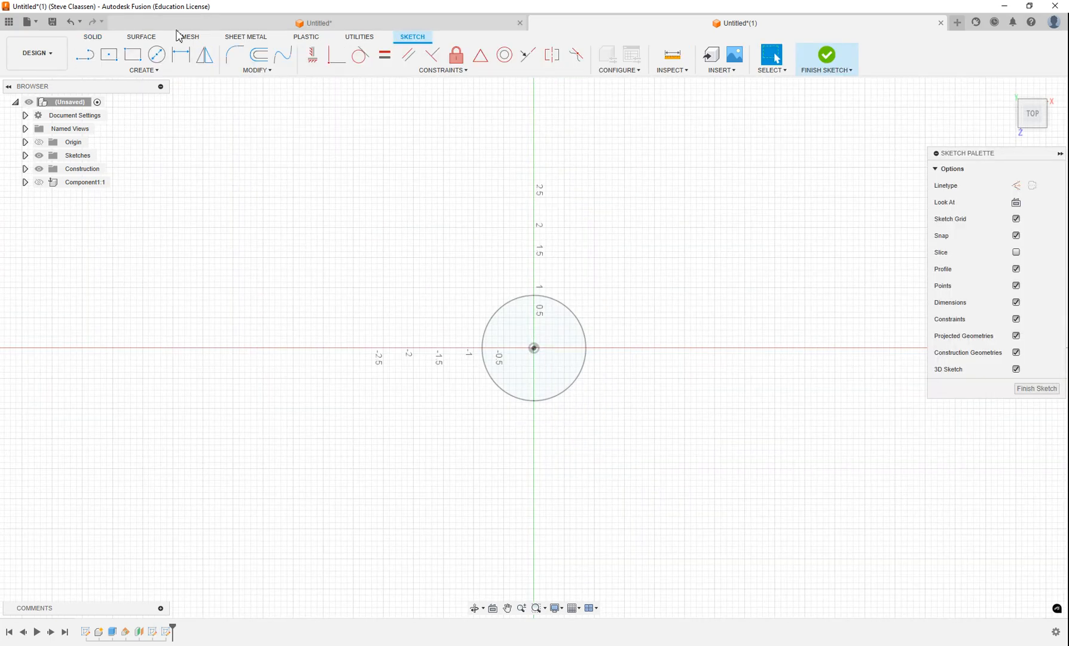
pyautogui.click(157, 54)
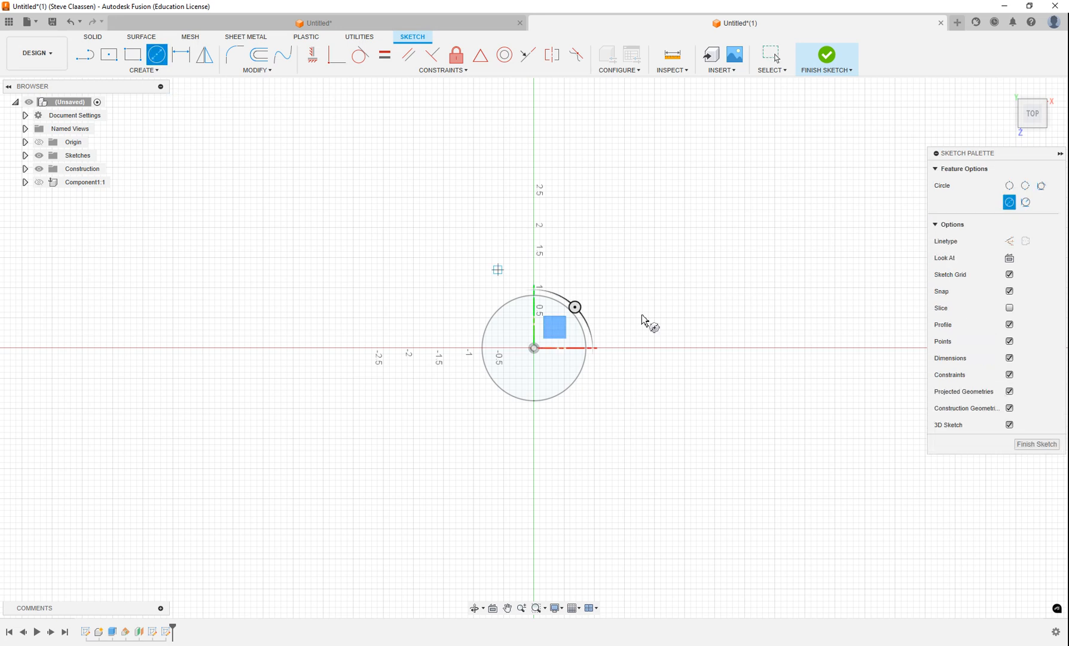
pyautogui.click(533, 348)
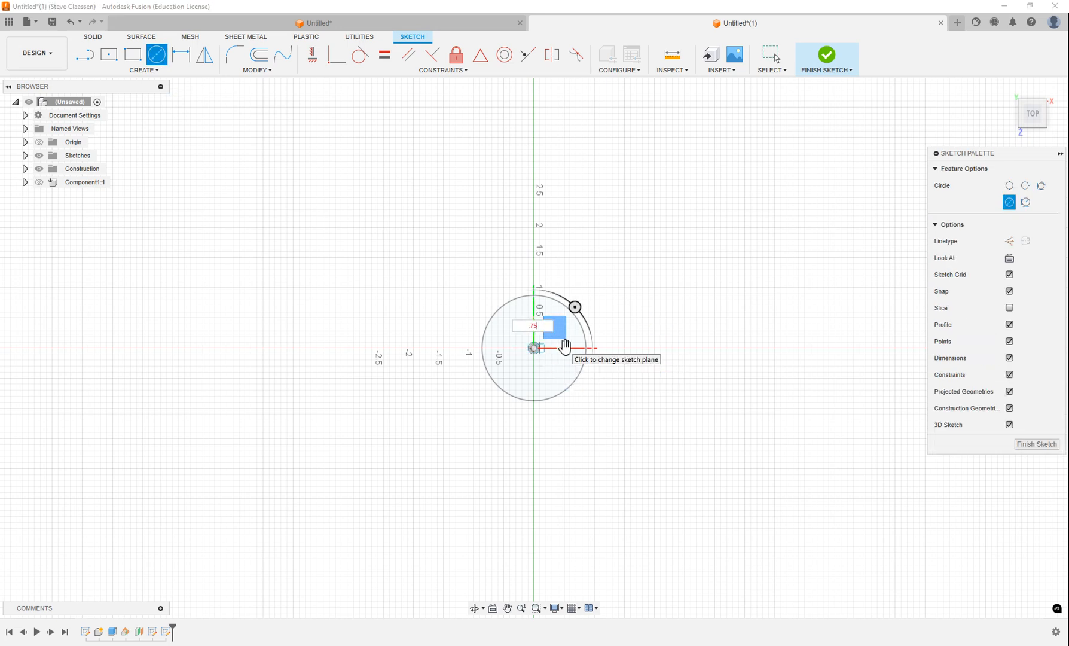
pyautogui.press('Return')
pyautogui.press('Escape')
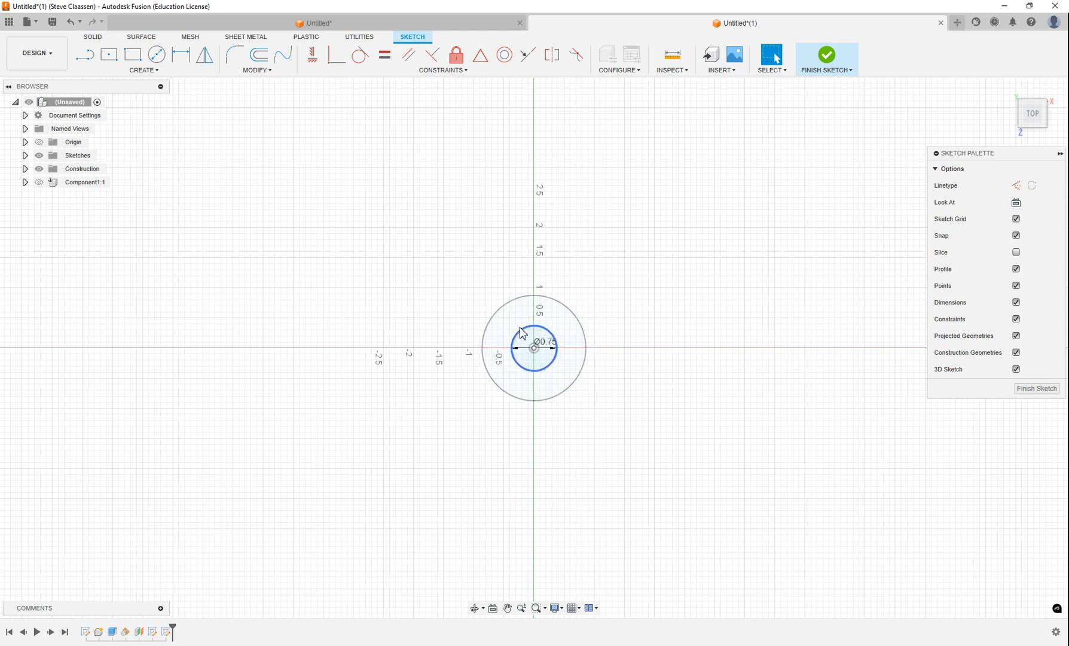
pyautogui.click(1042, 387)
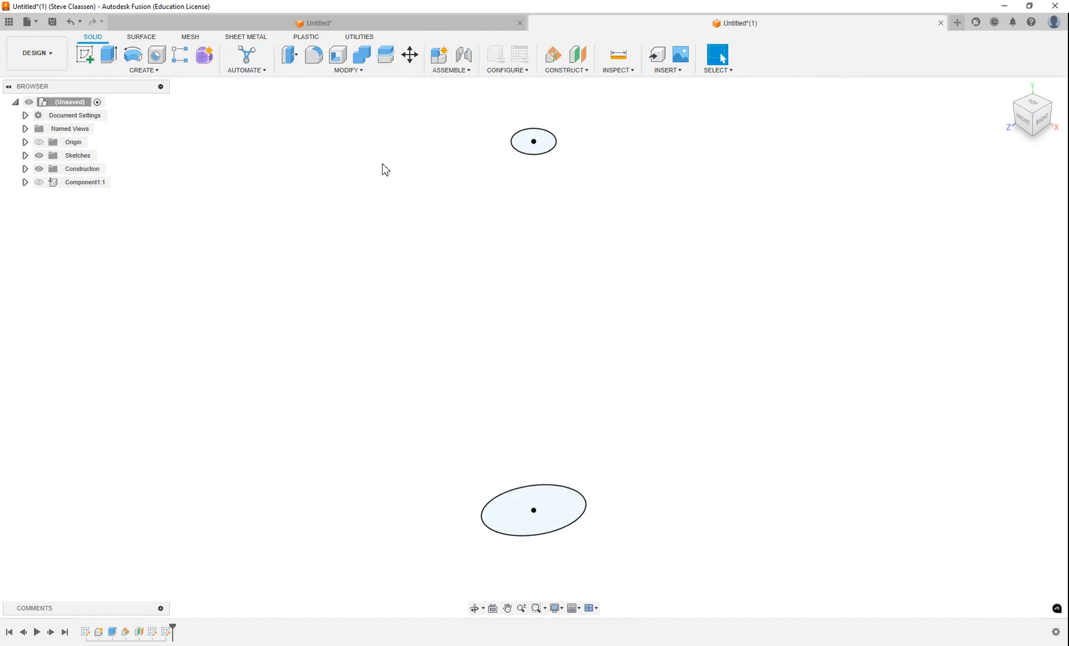
# Step: Loft from the lower 1.75 in circle to the upper 0.75 in circle as a solid
pyautogui.click(142, 72)
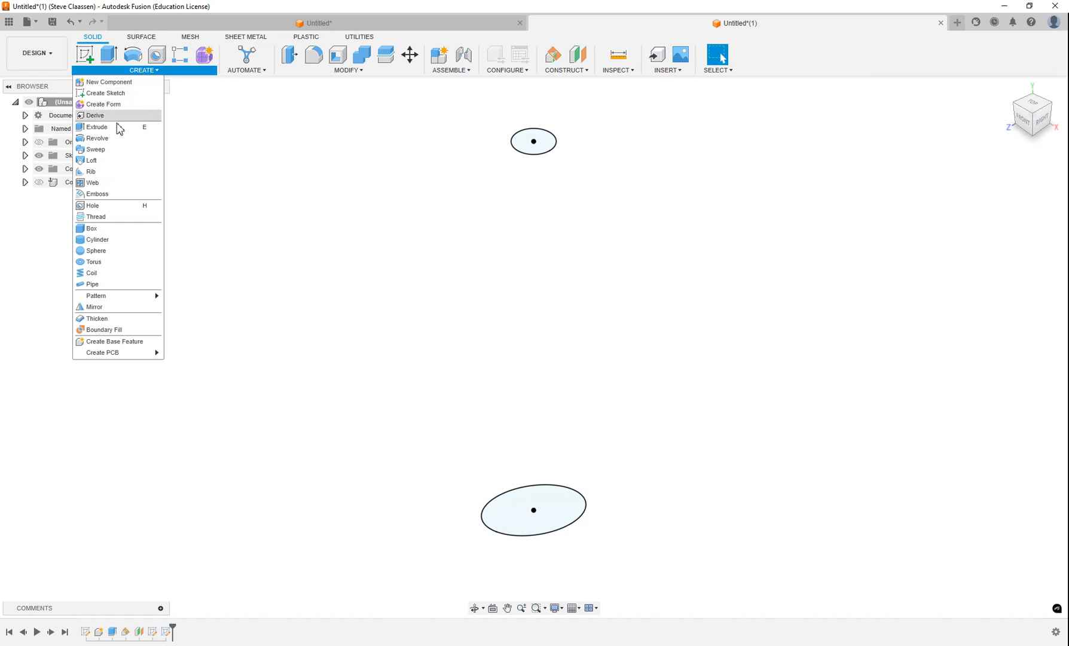
pyautogui.click(103, 161)
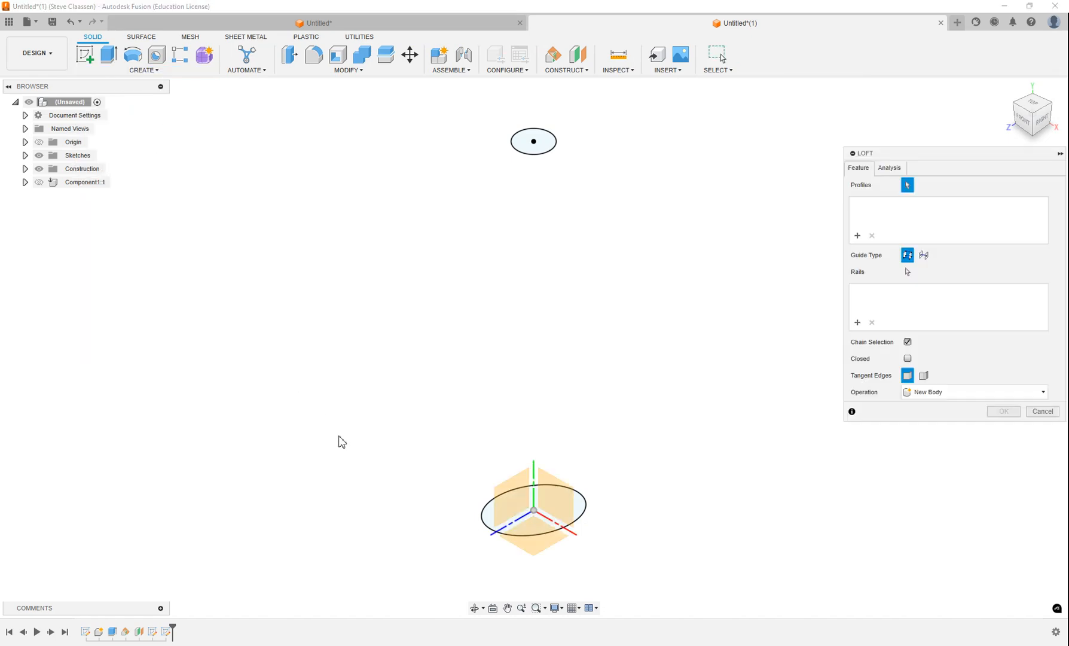
pyautogui.click(499, 526)
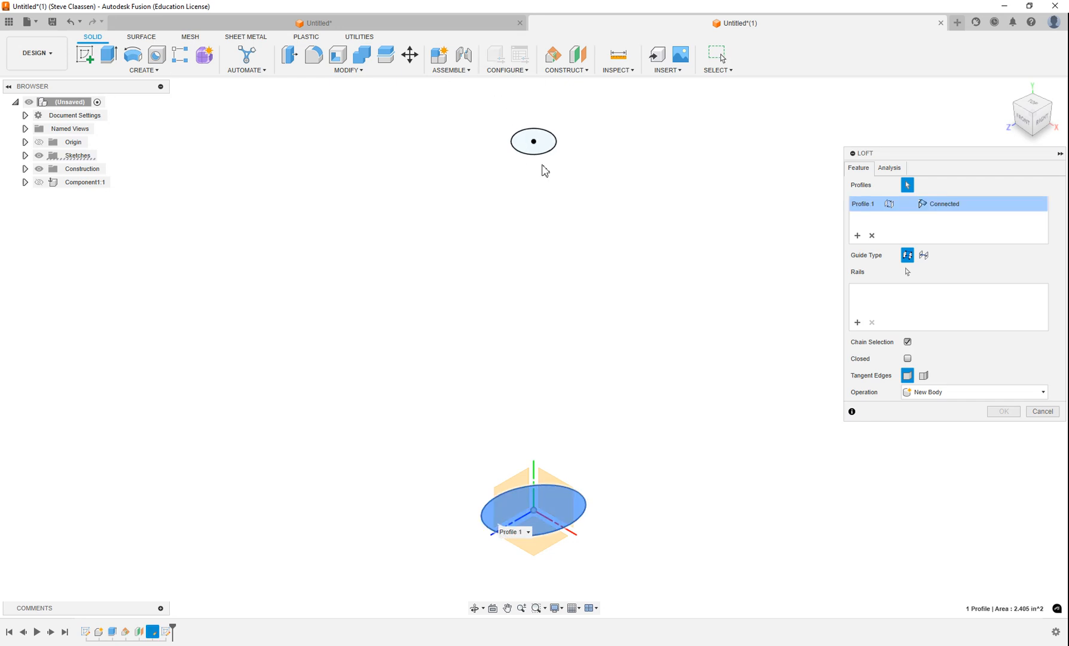
pyautogui.click(533, 141)
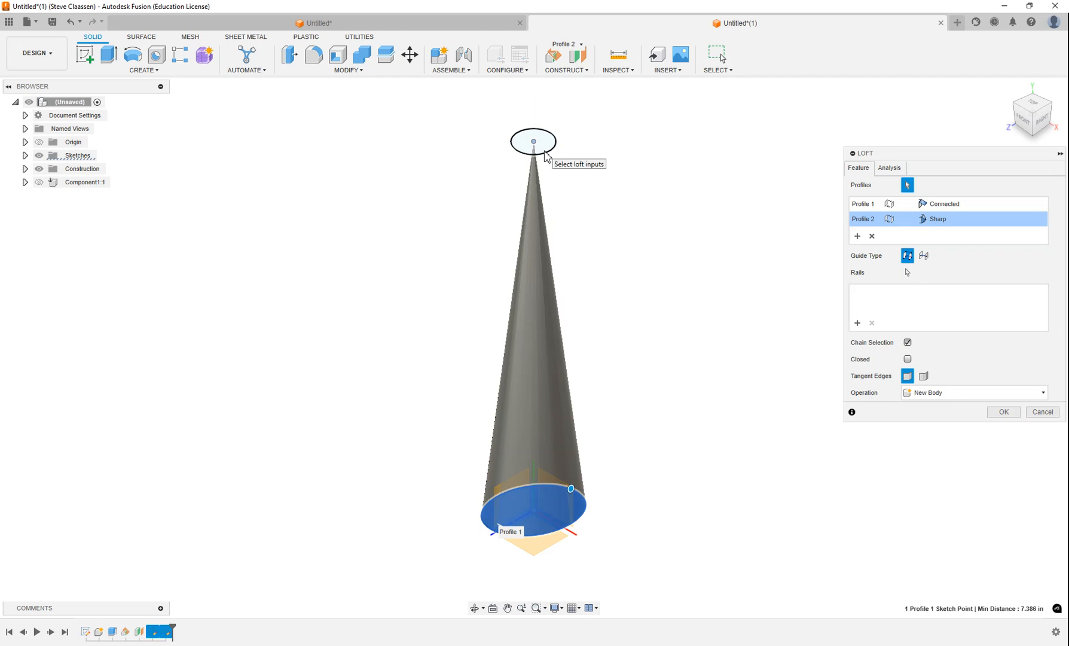
pyautogui.press('Escape')
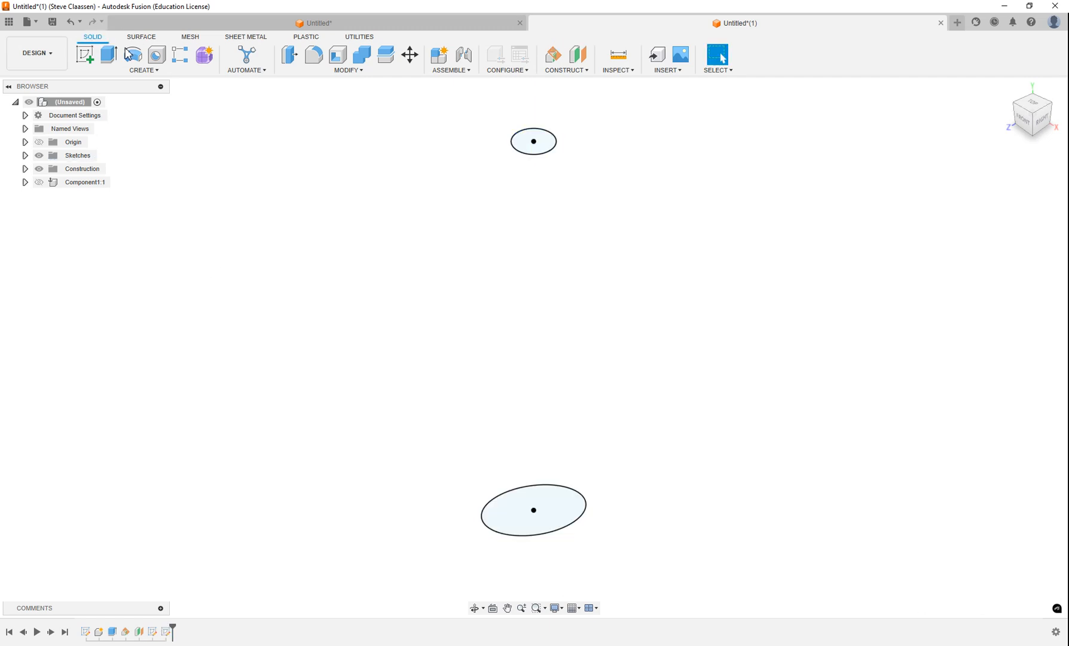
pyautogui.click(135, 72)
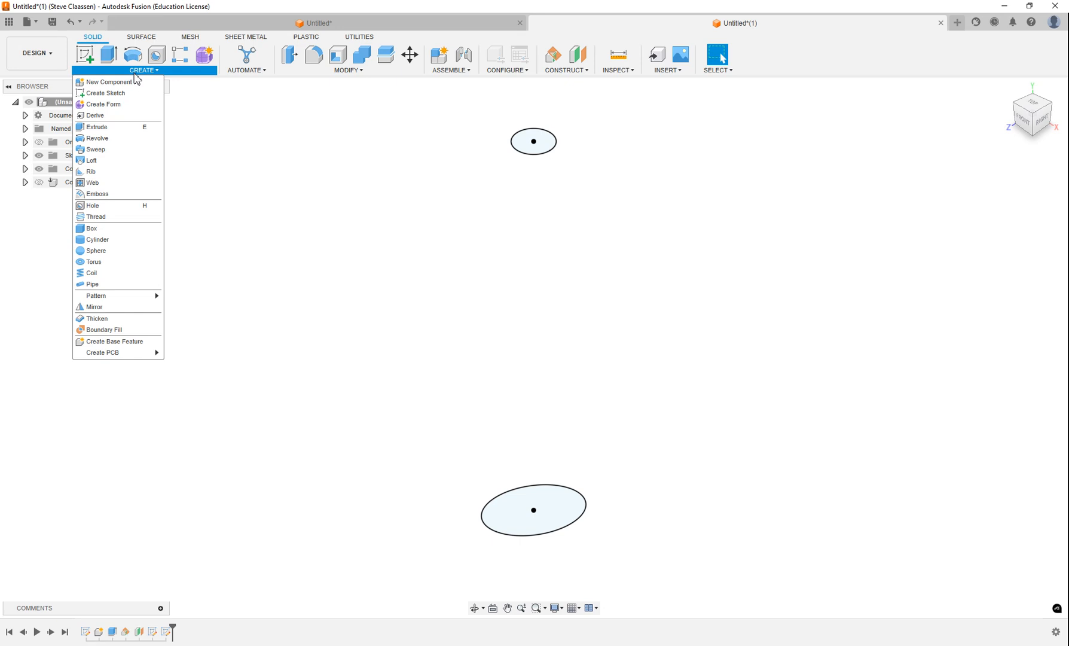
pyautogui.click(115, 161)
pyautogui.click(490, 525)
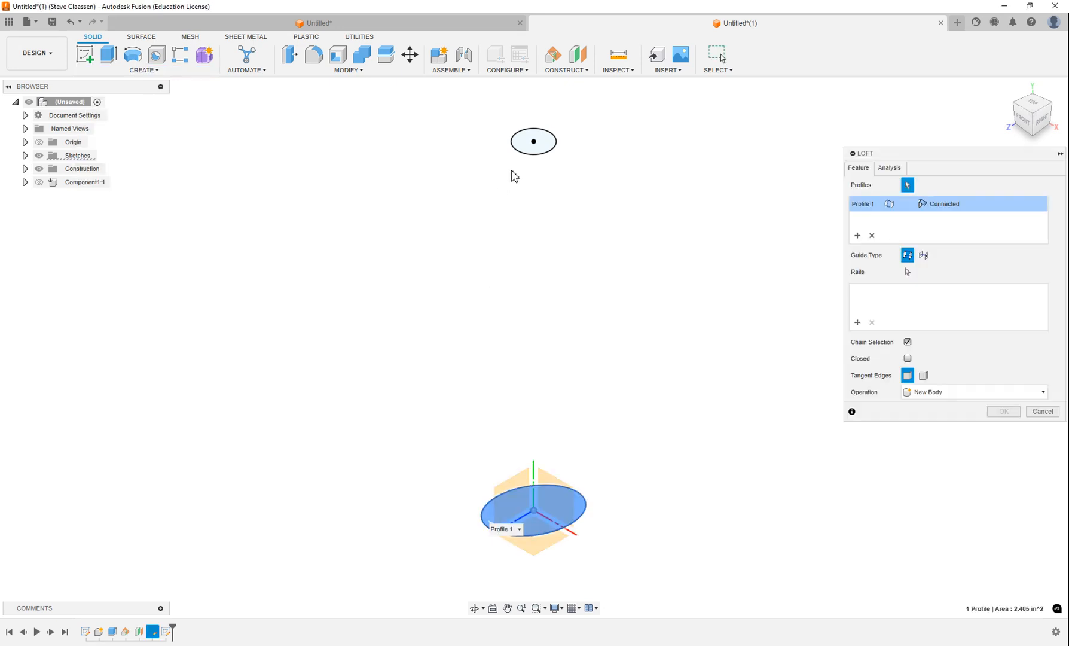
pyautogui.click(517, 149)
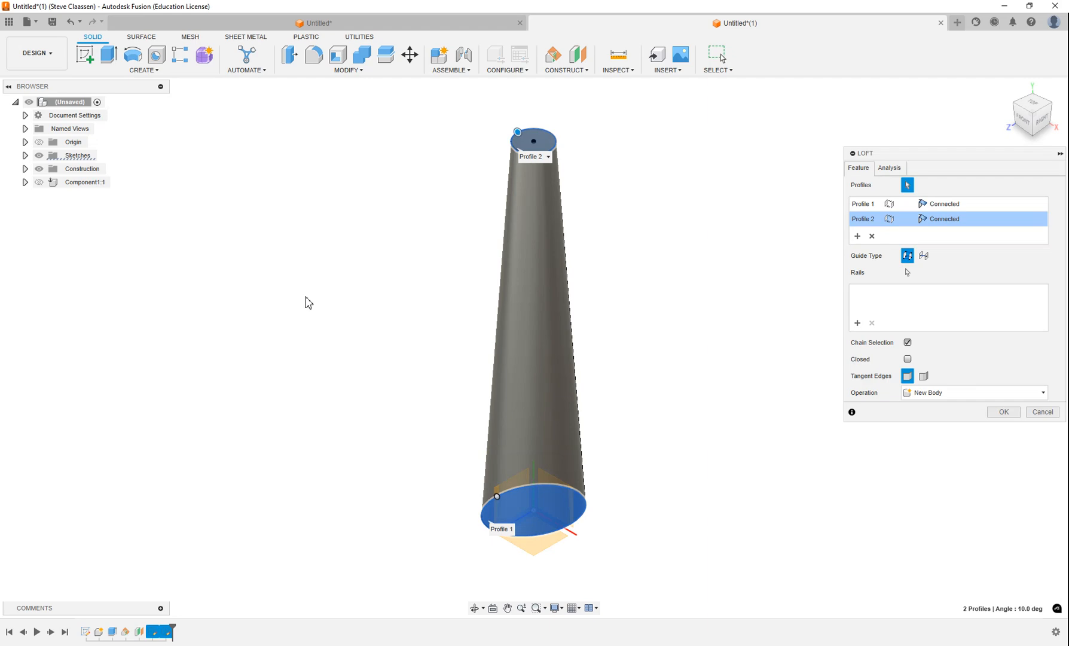
pyautogui.click(1001, 411)
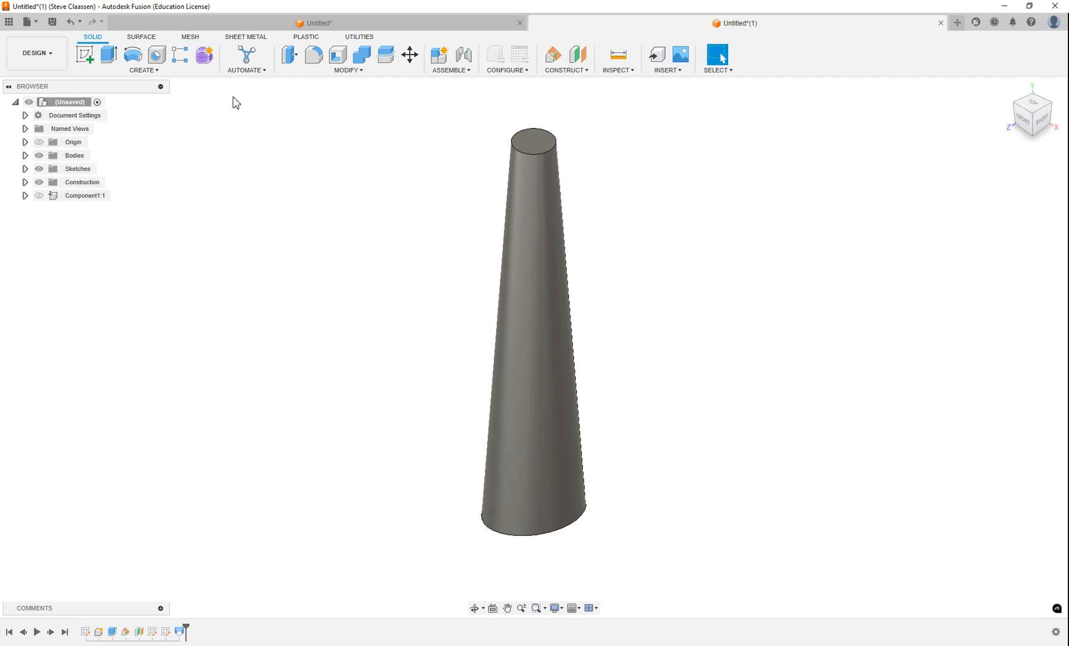
# Step: Fillet the leg's narrow top edge with a 3/8 in radius
pyautogui.click(313, 54)
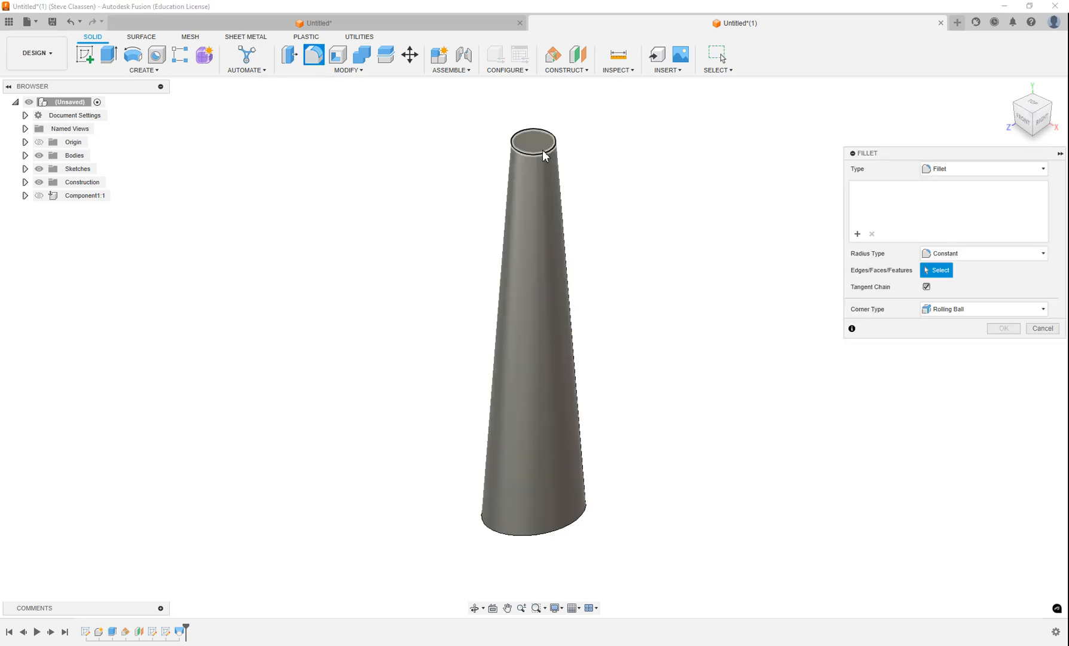
pyautogui.click(543, 149)
pyautogui.click(956, 187)
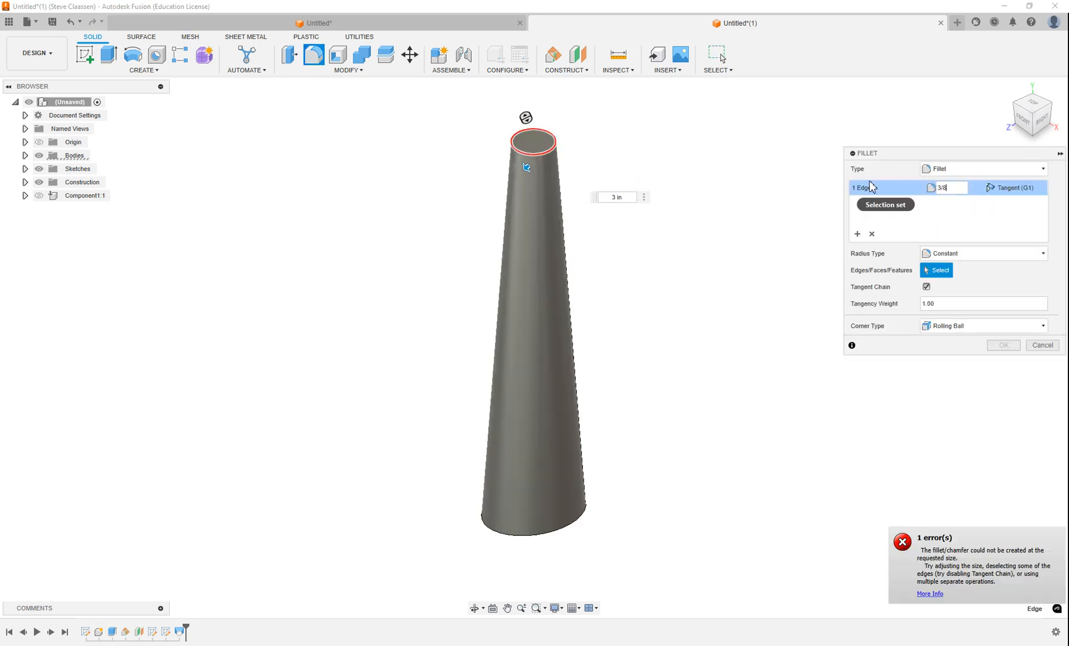
pyautogui.press('Return')
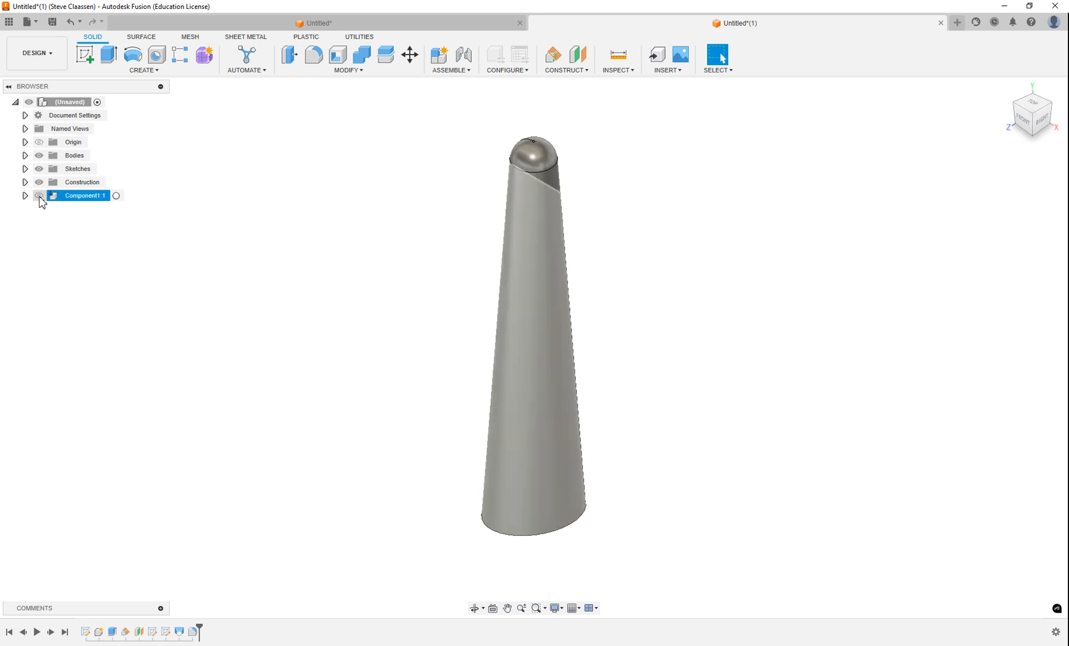
# Step: Show Component1 again, start a joint, and orbit to look beneath the plate
pyautogui.click(39, 196)
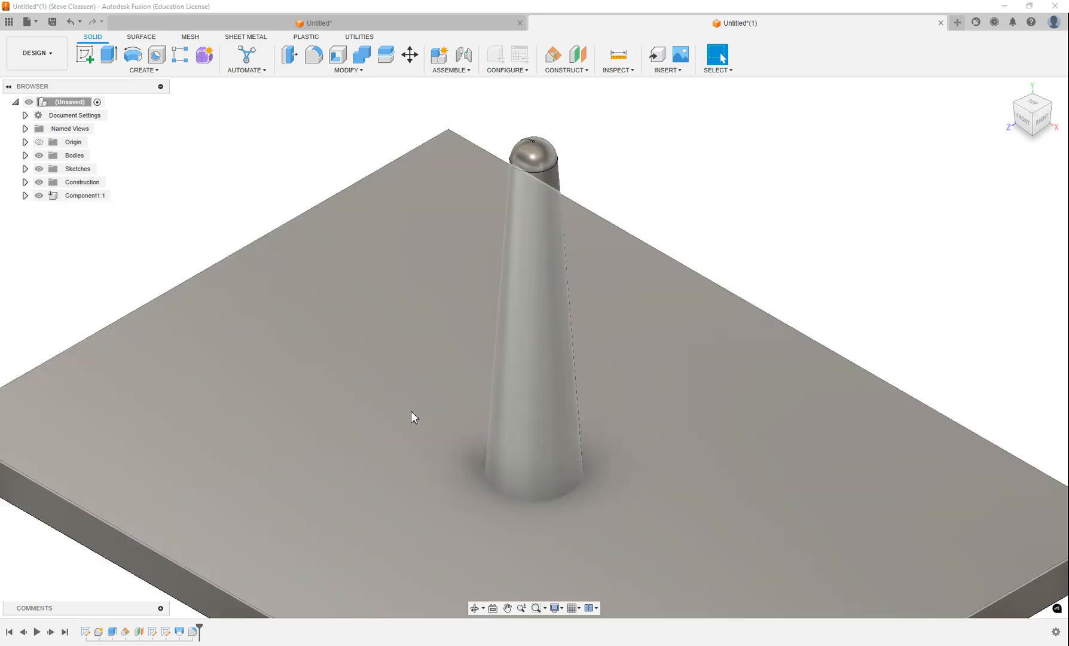
pyautogui.scroll(-4, 412, 412)
pyautogui.moveTo(473, 433); pyautogui.dragTo(471, 396, button='middle')
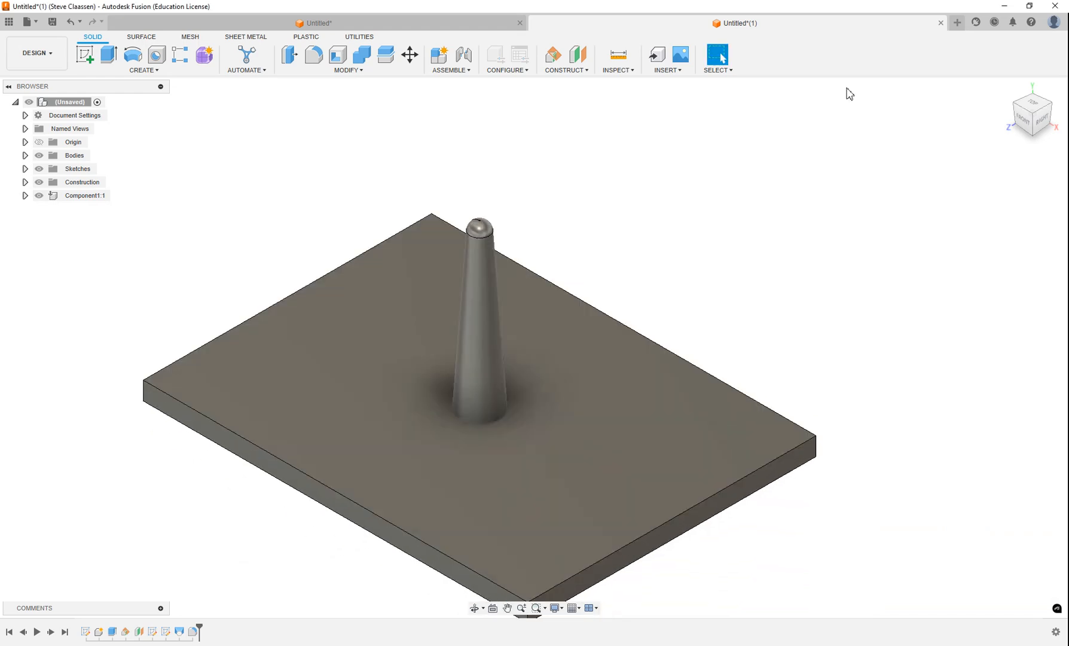
pyautogui.click(1008, 91)
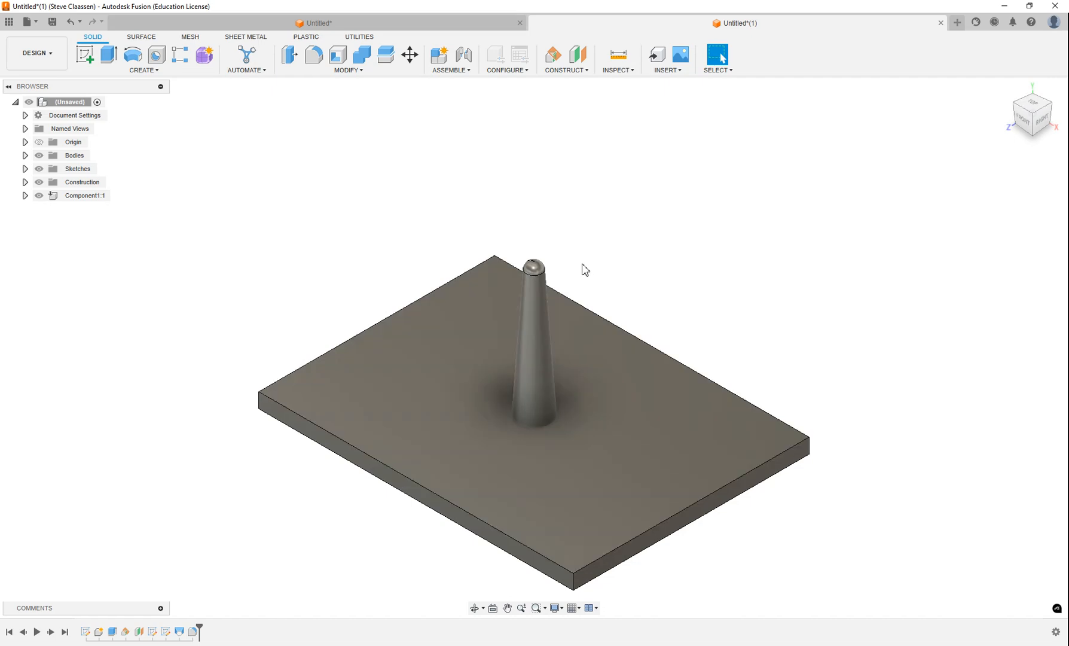
pyautogui.click(463, 54)
pyautogui.keyDown('shift'); pyautogui.moveTo(485, 282); pyautogui.dragTo(475, 202, button='middle'); pyautogui.keyUp('shift')
pyautogui.keyDown('shift'); pyautogui.moveTo(557, 386); pyautogui.dragTo(546, 252, button='middle'); pyautogui.keyUp('shift')
pyautogui.scroll(5, 549, 252)
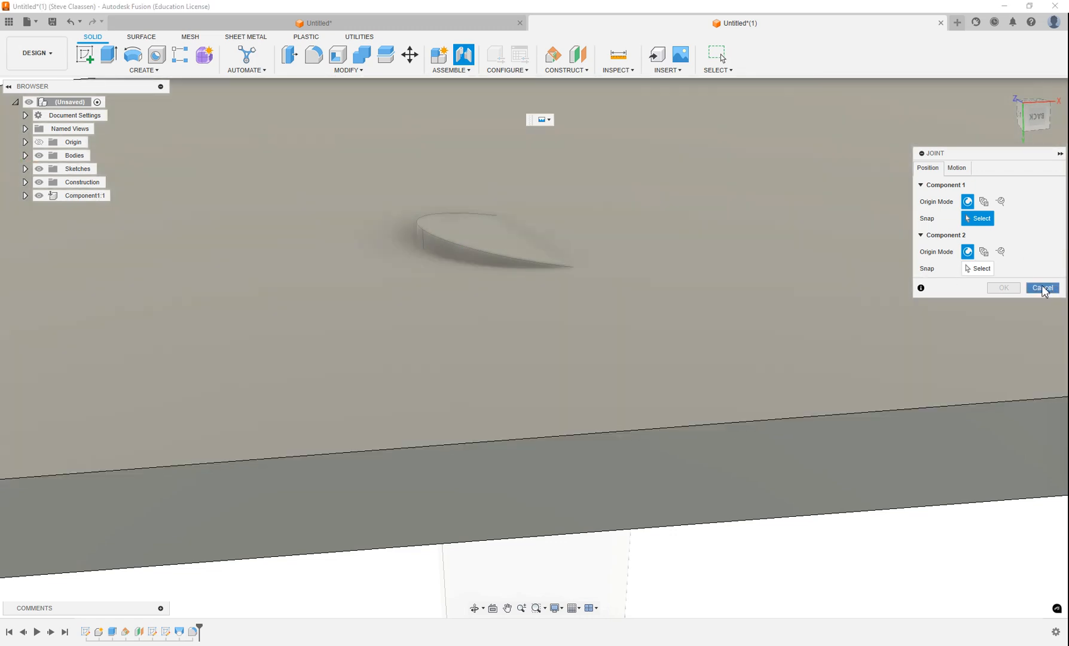
# Step: Cancel the joint and turn leg body Body1 into its own component, Component2:1
pyautogui.click(1042, 288)
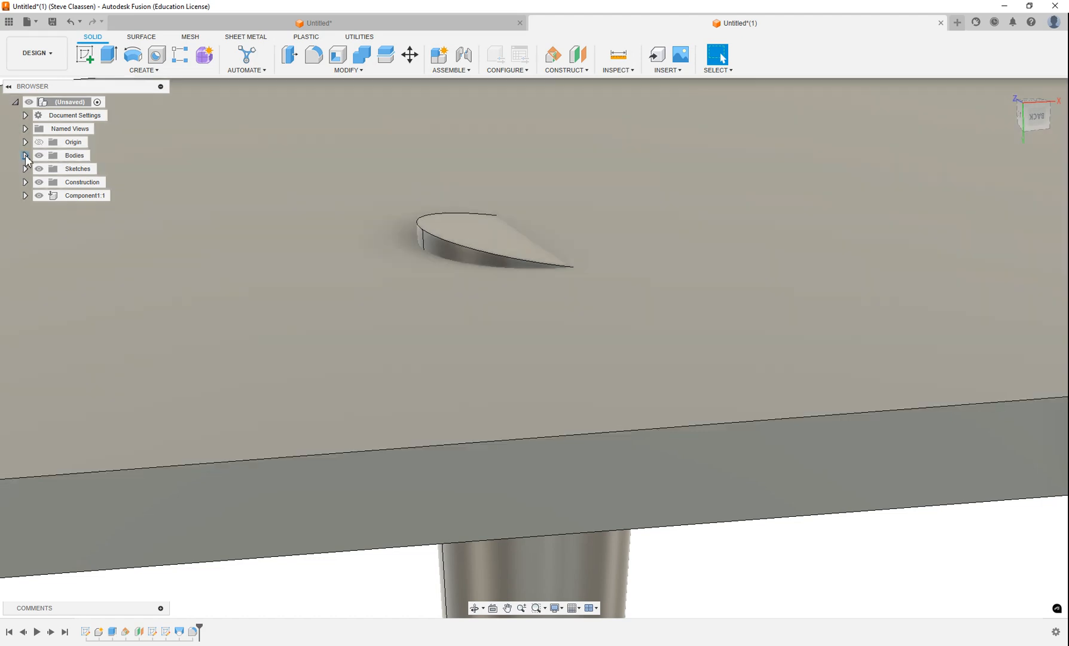
pyautogui.click(25, 155)
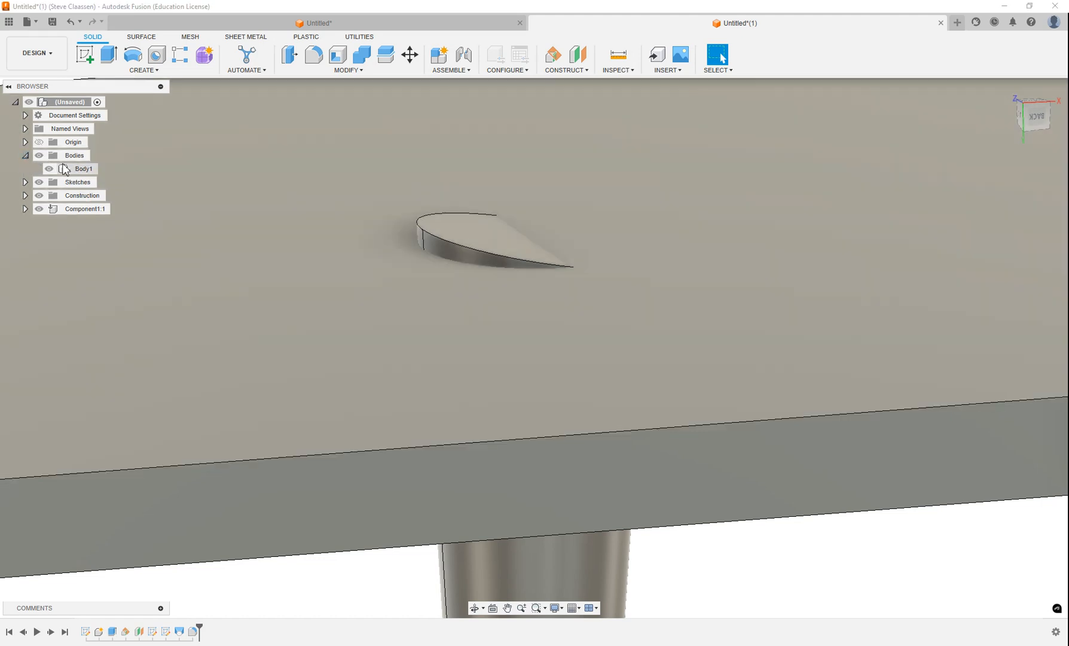
pyautogui.click(79, 169)
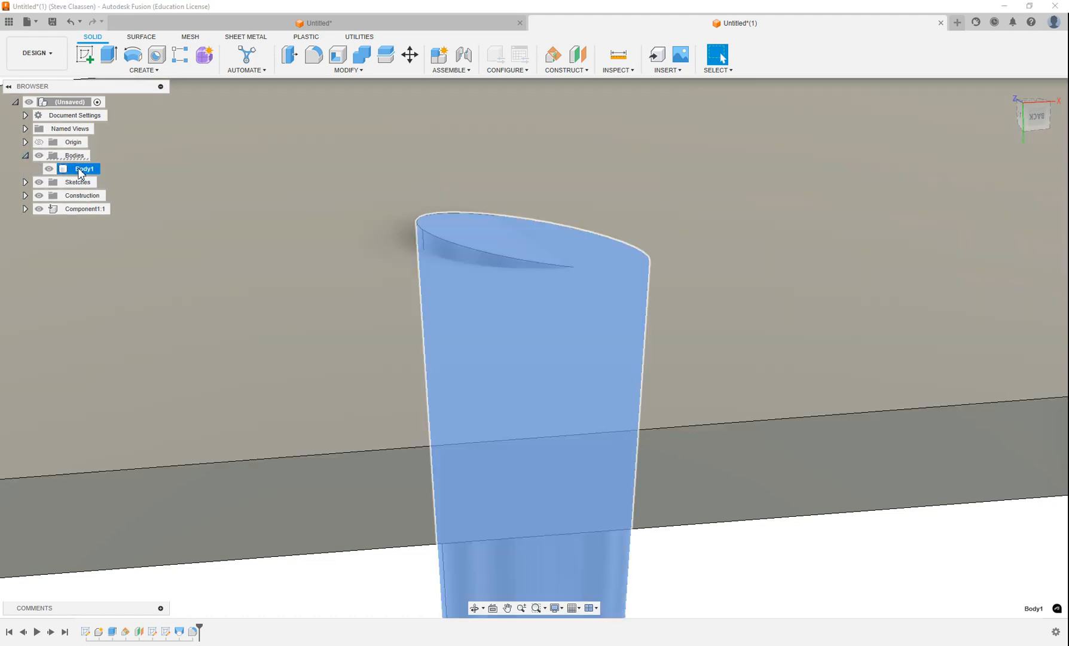
pyautogui.rightClick(79, 172)
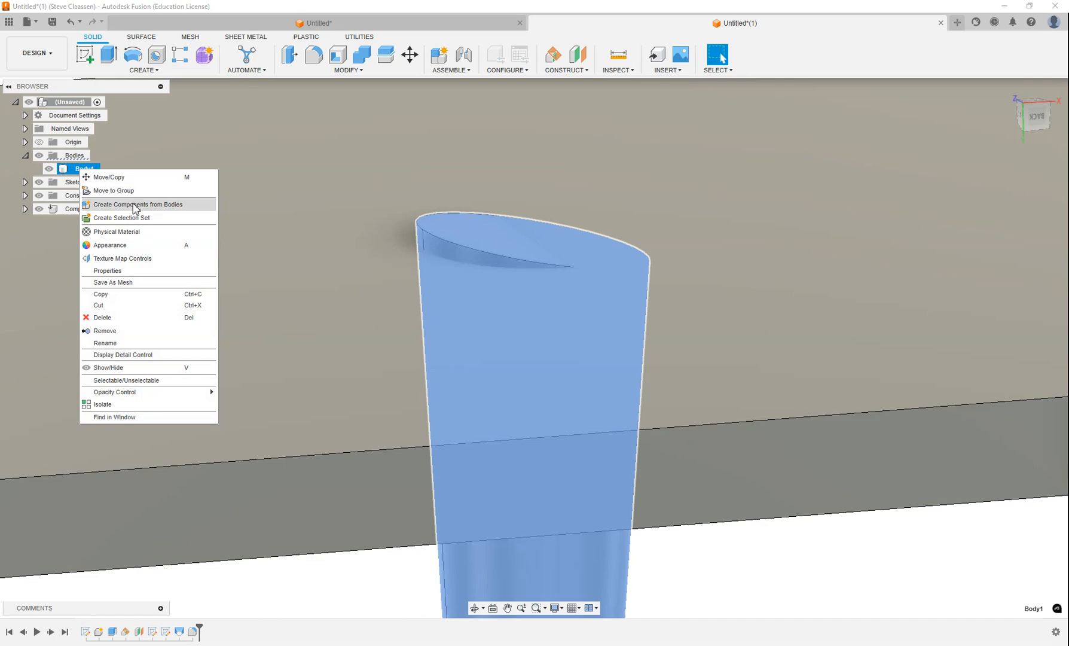
pyautogui.click(133, 204)
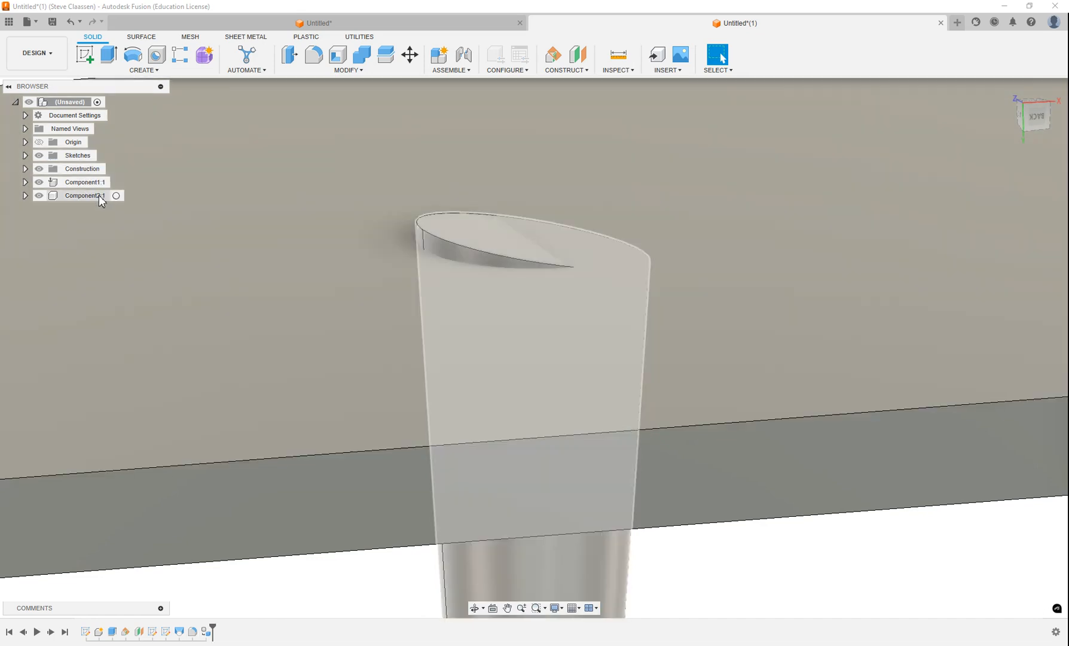
pyautogui.scroll(-5, 654, 207)
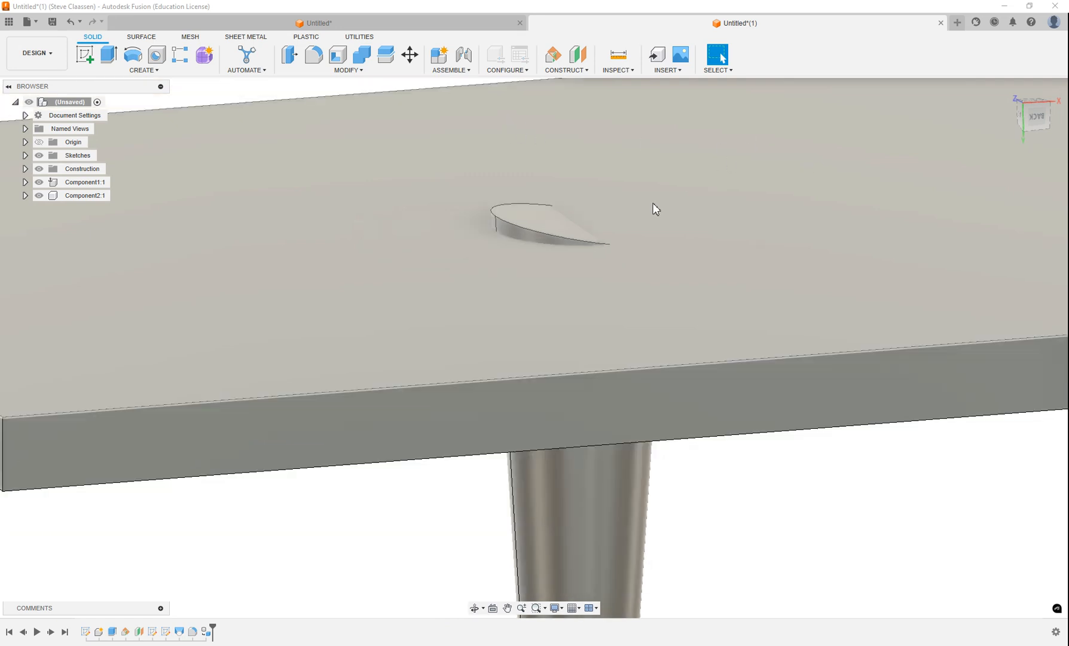
# Step: Joint the leg's top to the plate's front corner, offset -3.00 in X and -2.40 in Y
pyautogui.click(464, 57)
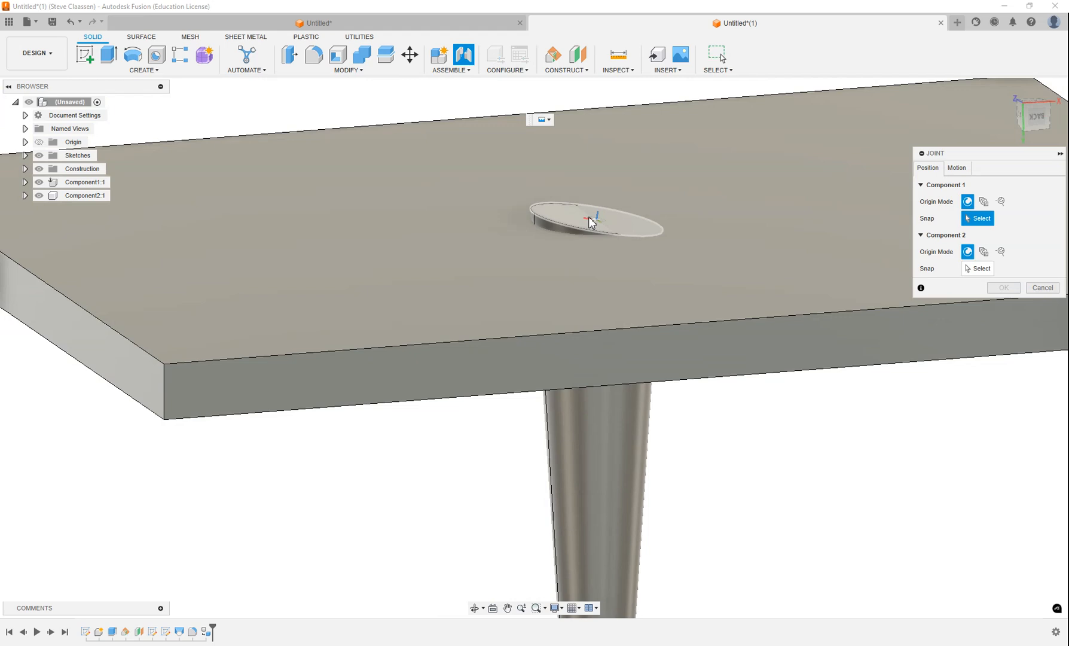
pyautogui.click(598, 218)
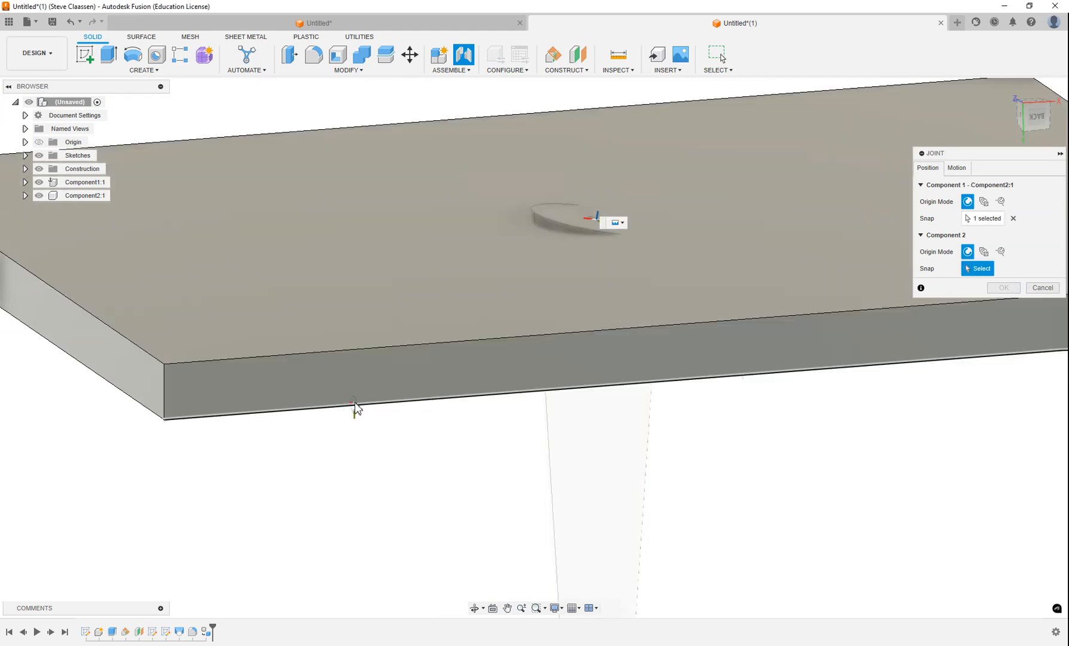
pyautogui.keyDown('shift'); pyautogui.moveTo(355, 408); pyautogui.dragTo(234, 352, button='middle'); pyautogui.keyUp('shift')
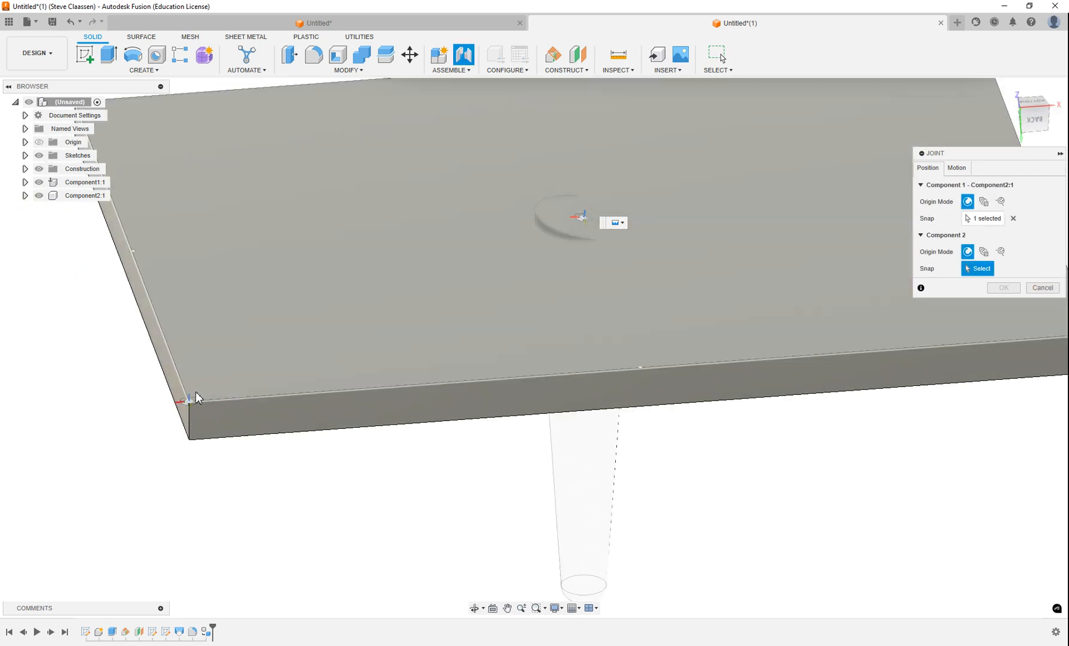
pyautogui.click(196, 398)
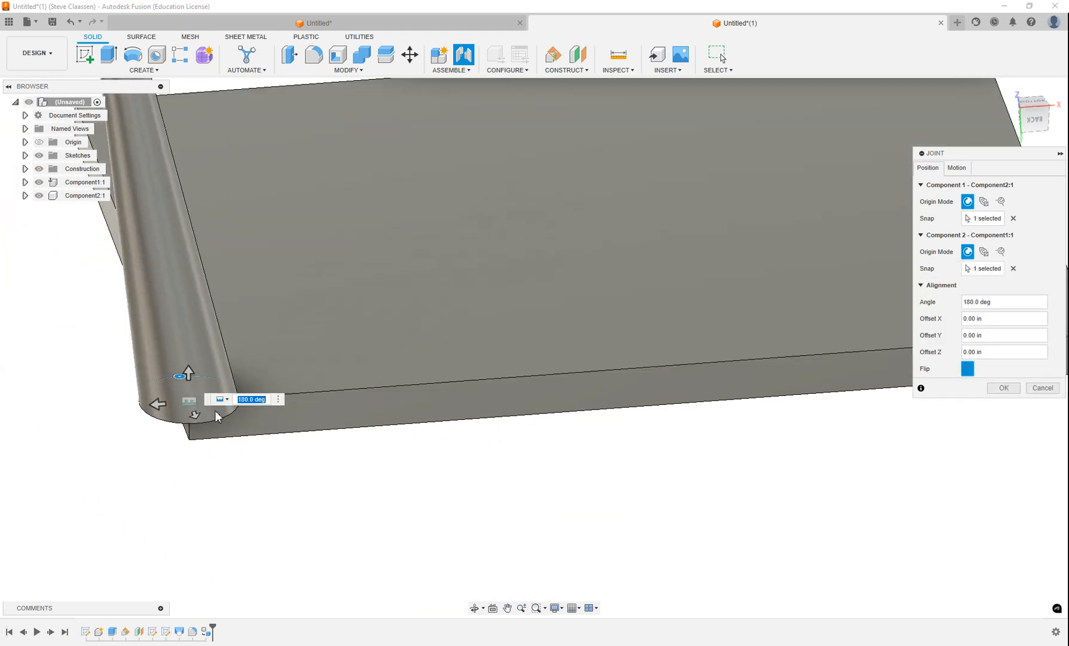
pyautogui.moveTo(159, 407); pyautogui.dragTo(324, 392)
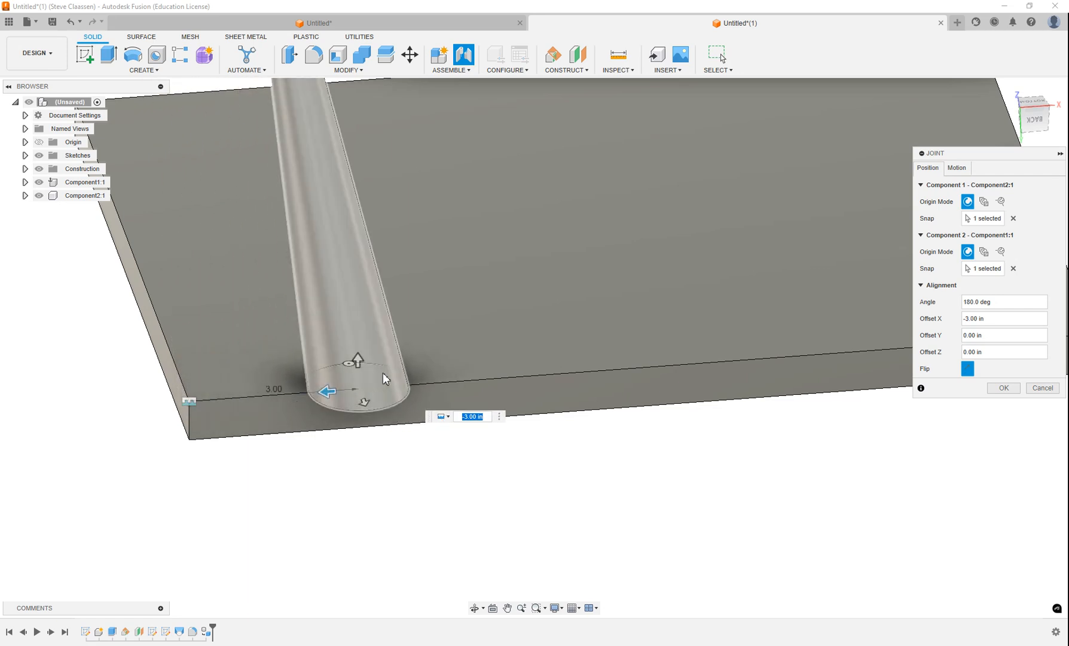
pyautogui.keyDown('shift'); pyautogui.moveTo(346, 377); pyautogui.dragTo(375, 353, button='middle'); pyautogui.keyUp('shift')
pyautogui.moveTo(401, 371); pyautogui.dragTo(274, 368)
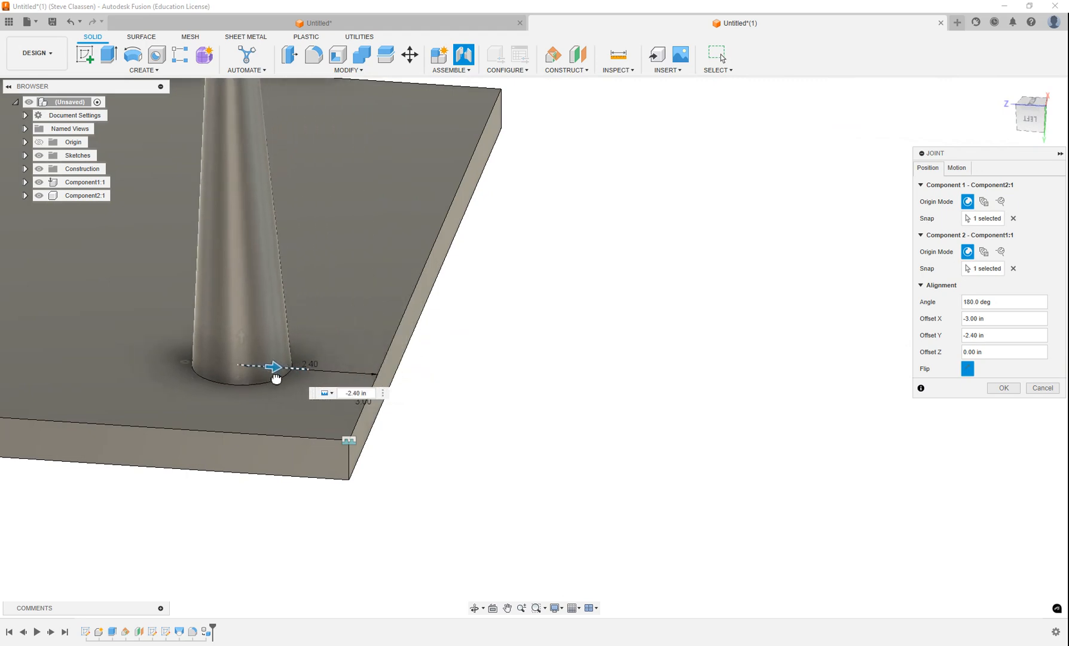
# Step: Rotate the leg to a 225.0° joint angle under the plate and confirm the joint
pyautogui.click(1006, 88)
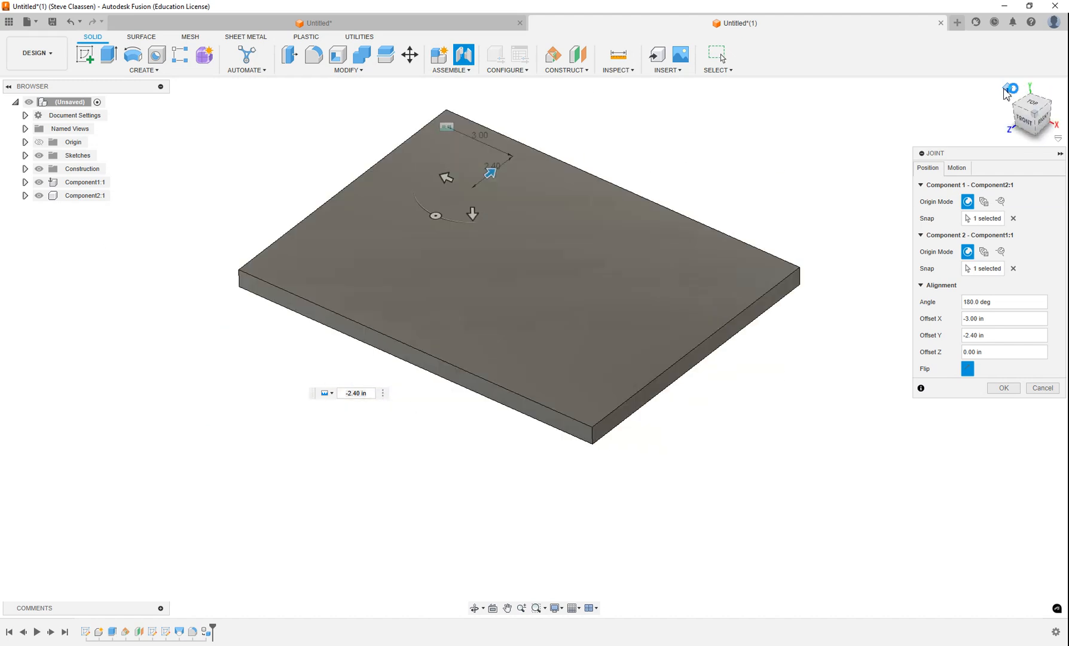
pyautogui.keyDown('shift'); pyautogui.moveTo(605, 376); pyautogui.dragTo(489, 339, button='middle'); pyautogui.keyUp('shift')
pyautogui.keyDown('shift'); pyautogui.moveTo(662, 345); pyautogui.dragTo(640, 345, button='middle'); pyautogui.keyUp('shift')
pyautogui.keyDown('shift'); pyautogui.moveTo(594, 401); pyautogui.dragTo(598, 285, button='middle'); pyautogui.keyUp('shift')
pyautogui.moveTo(692, 317); pyautogui.dragTo(521, 408, button='middle')
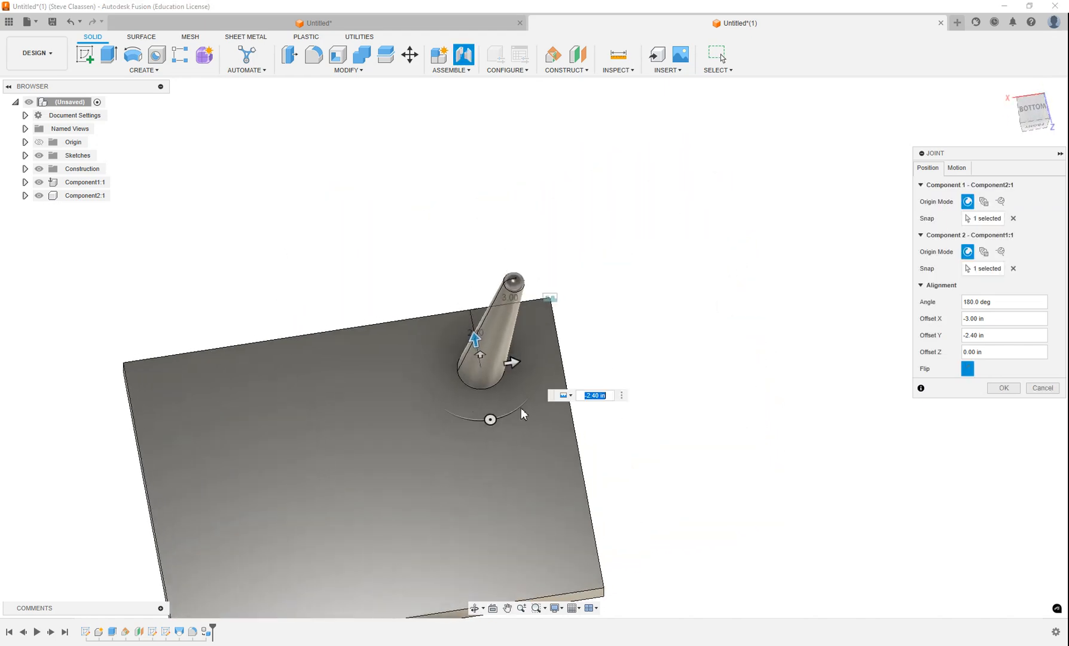
pyautogui.moveTo(491, 421)
pyautogui.mouseDown()
pyautogui.moveTo(519, 410)
pyautogui.moveTo(492, 425)
pyautogui.mouseUp()
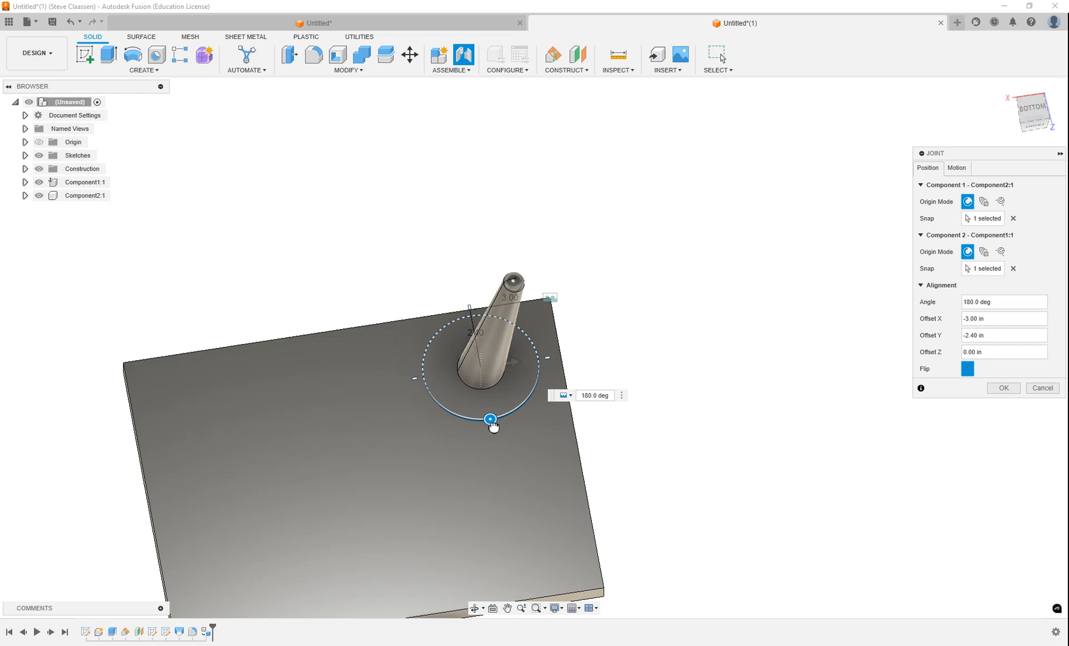
pyautogui.moveTo(493, 426); pyautogui.dragTo(530, 407)
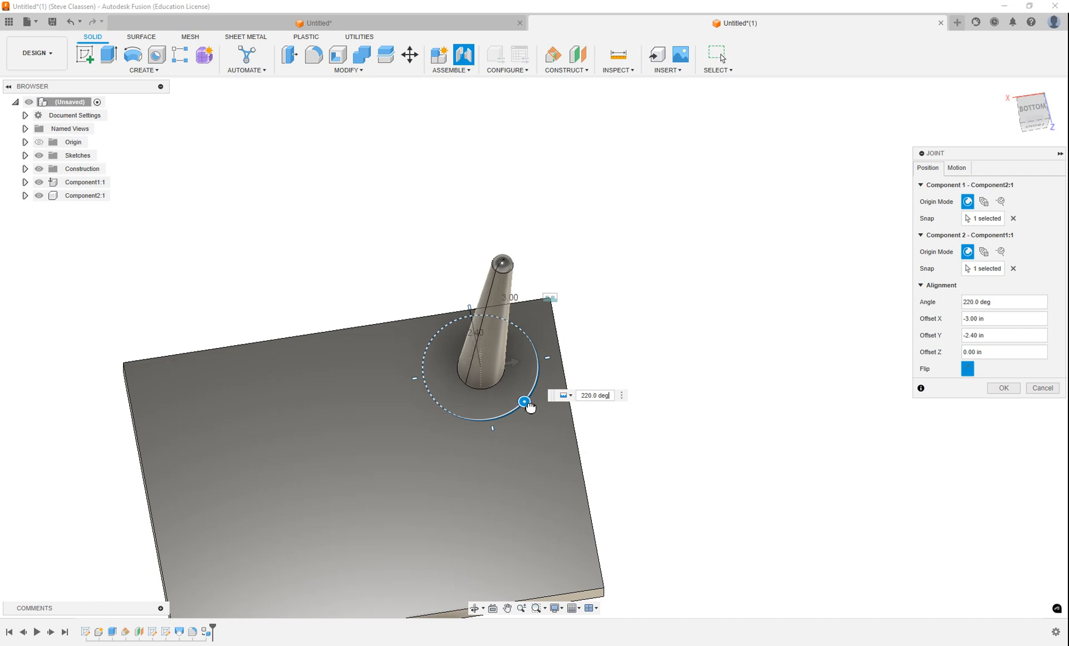
pyautogui.click(1003, 387)
pyautogui.keyDown('shift'); pyautogui.moveTo(525, 334); pyautogui.dragTo(504, 453, button='middle'); pyautogui.keyUp('shift')
pyautogui.keyDown('shift'); pyautogui.moveTo(524, 438); pyautogui.dragTo(478, 442, button='middle'); pyautogui.keyUp('shift')
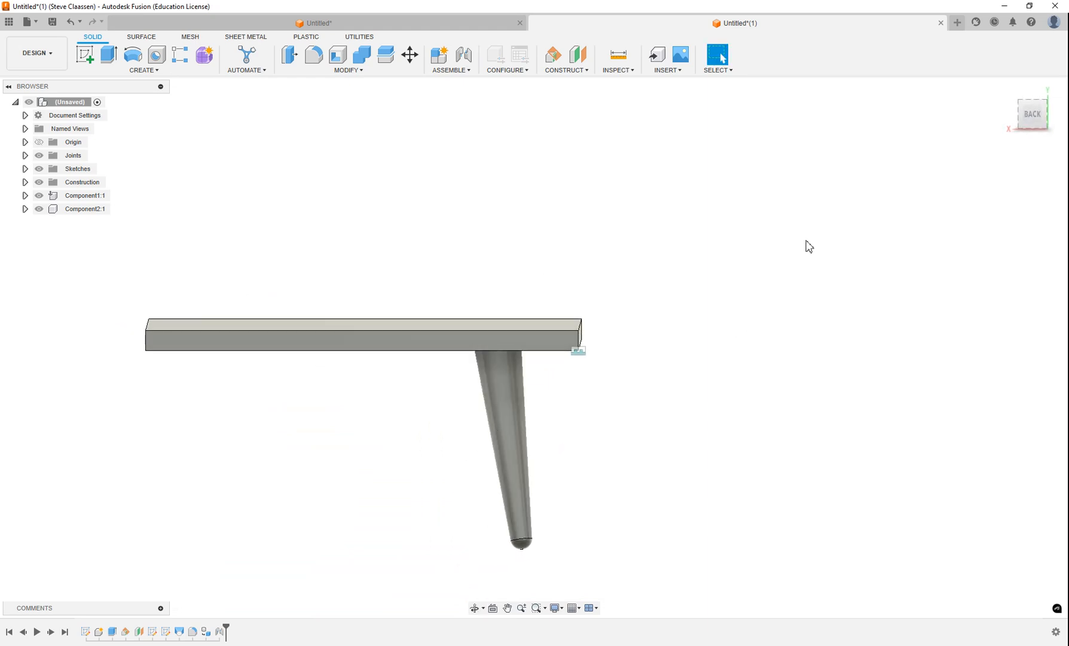
pyautogui.click(1033, 116)
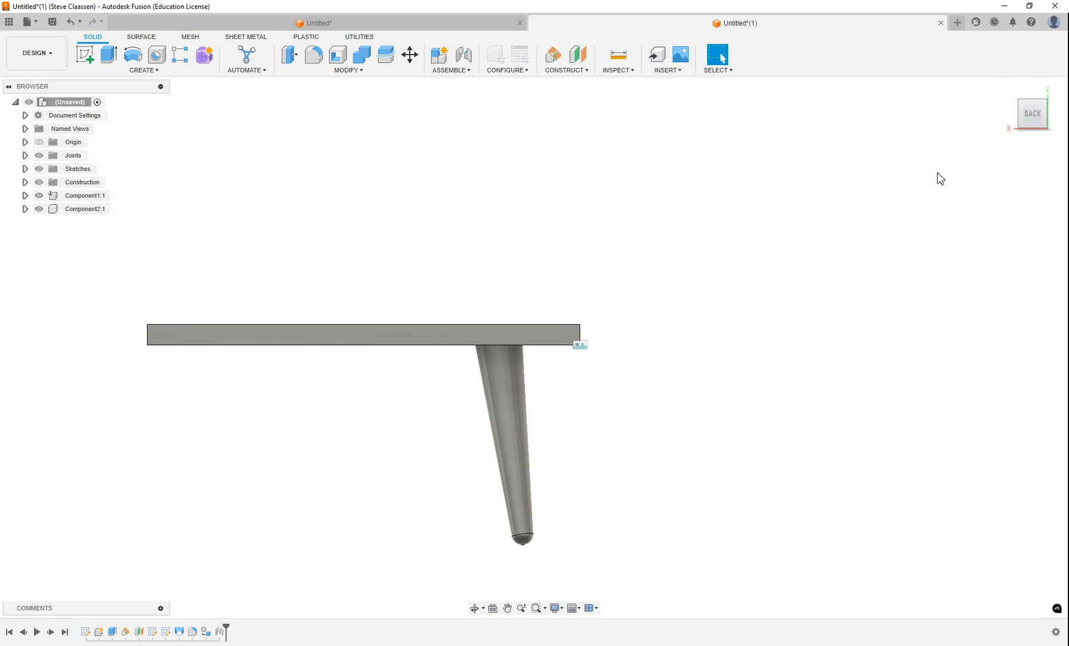
pyautogui.click(1012, 114)
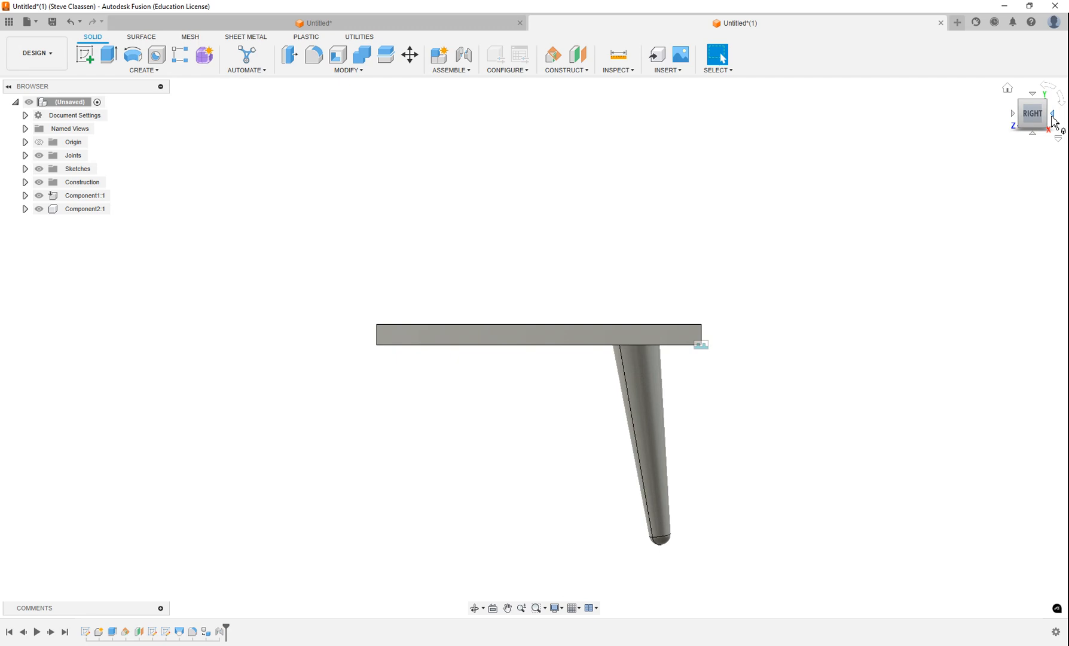
pyautogui.click(1053, 113)
pyautogui.click(1053, 114)
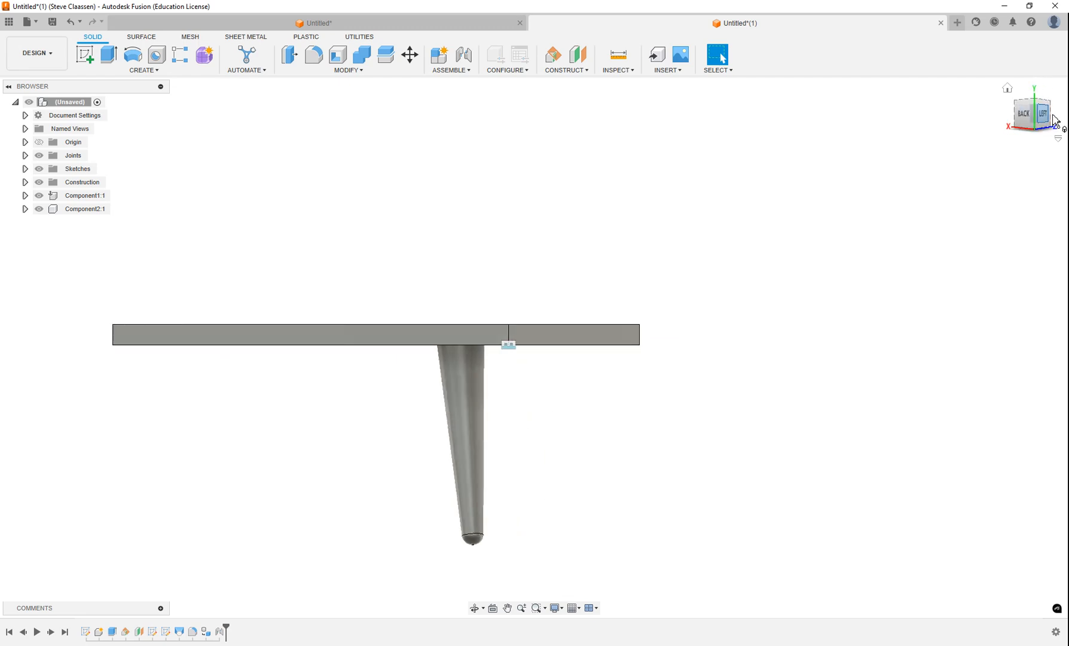
pyautogui.click(1007, 91)
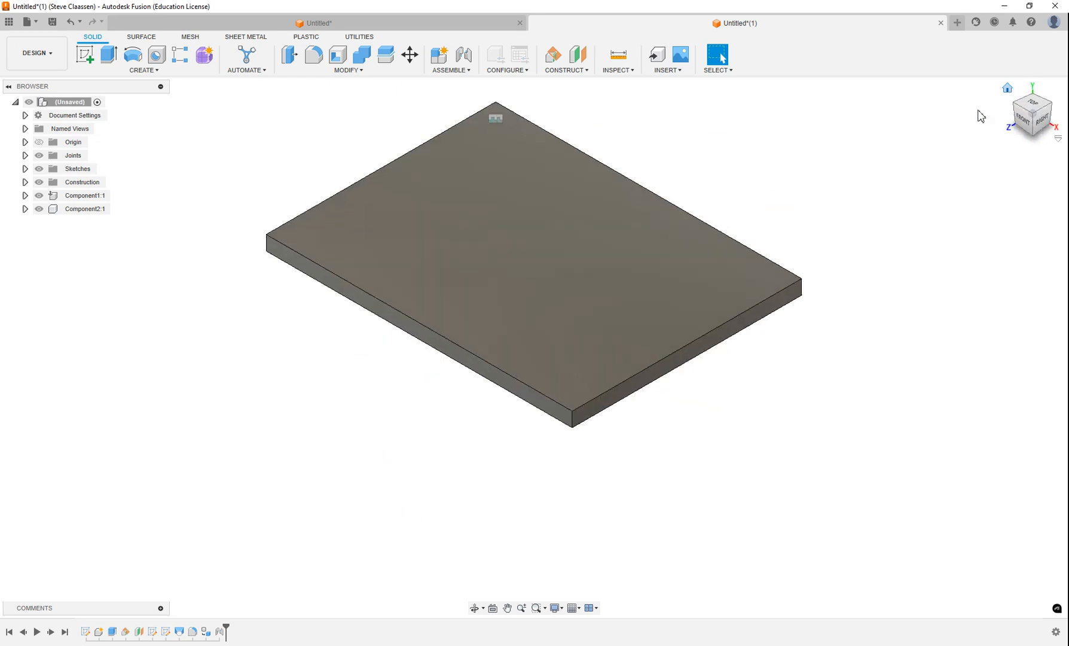
pyautogui.keyDown('shift'); pyautogui.moveTo(631, 392); pyautogui.dragTo(484, 366, button='middle'); pyautogui.keyUp('shift')
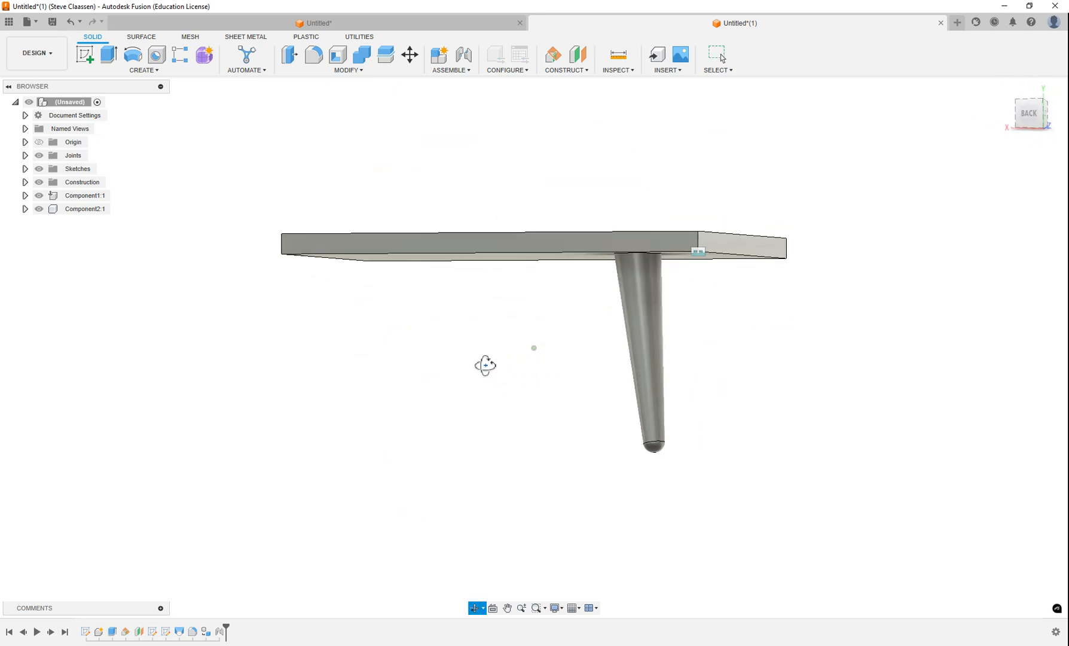
pyautogui.click(568, 71)
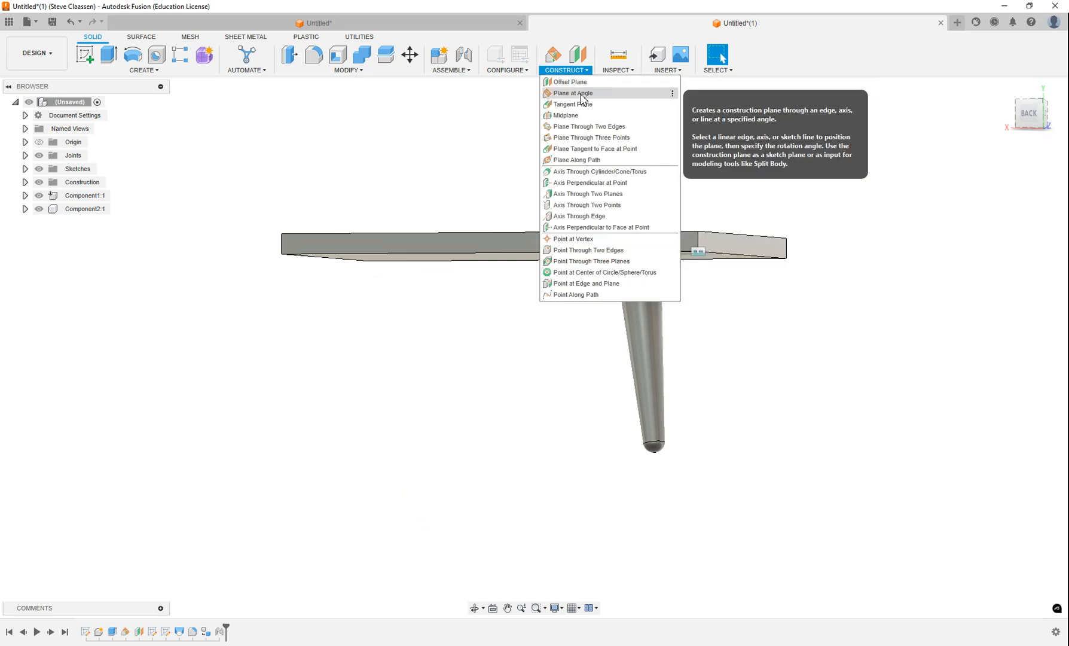
pyautogui.click(412, 167)
pyautogui.keyDown('shift'); pyautogui.moveTo(520, 195); pyautogui.dragTo(513, 214, button='middle'); pyautogui.keyUp('shift')
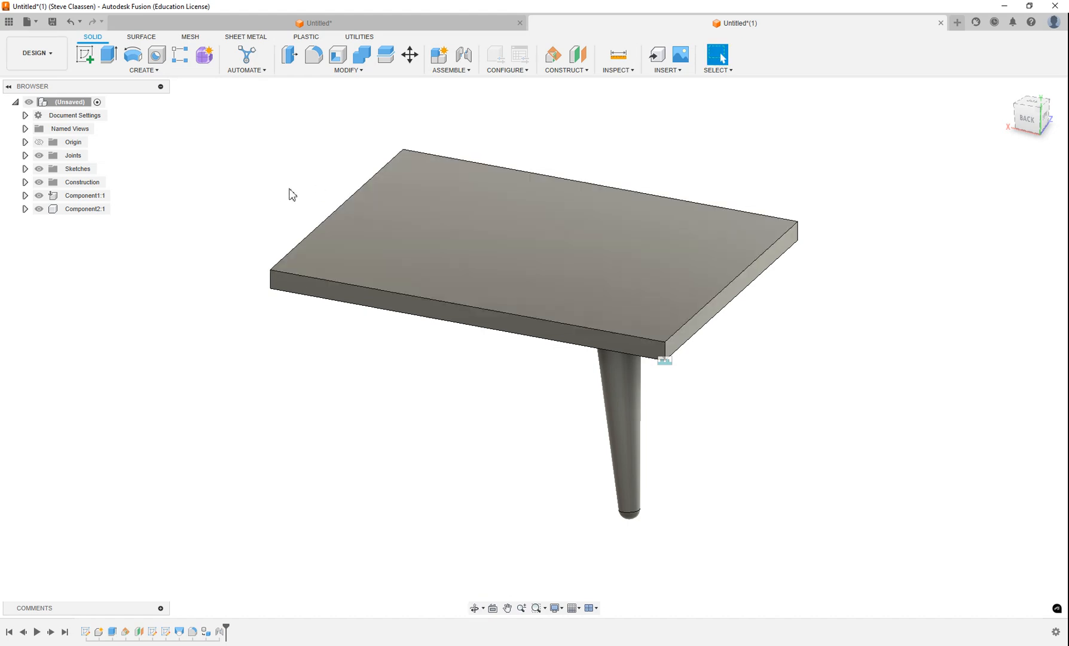